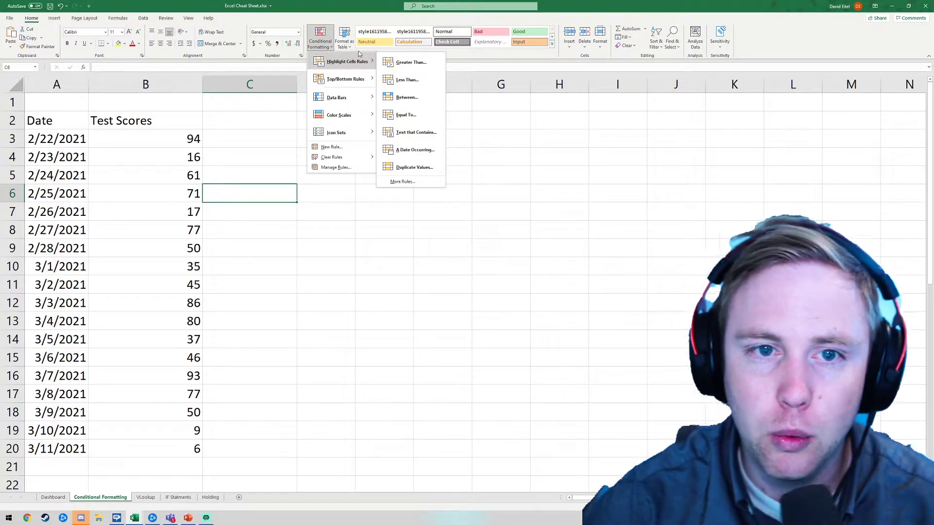
click(185, 206)
click(279, 137)
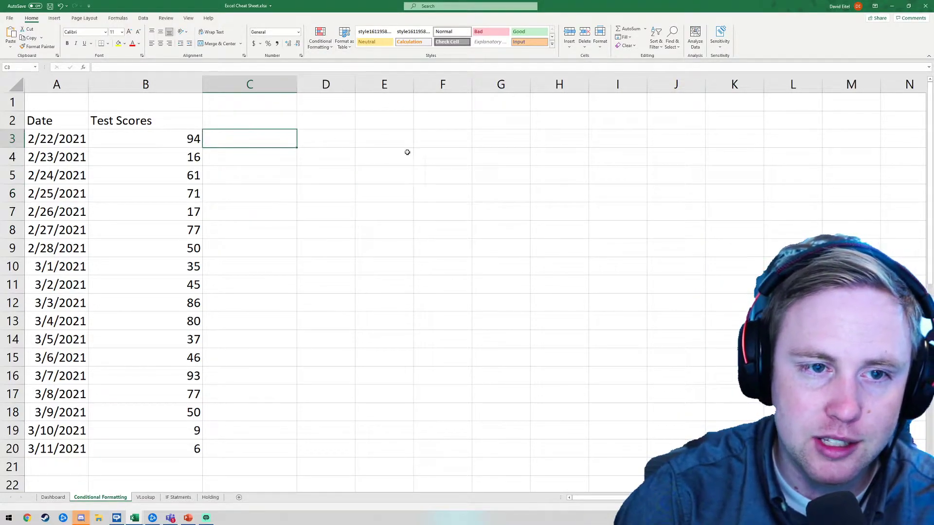
drag(384, 139, 377, 153)
click(146, 193)
drag(48, 121, 194, 442)
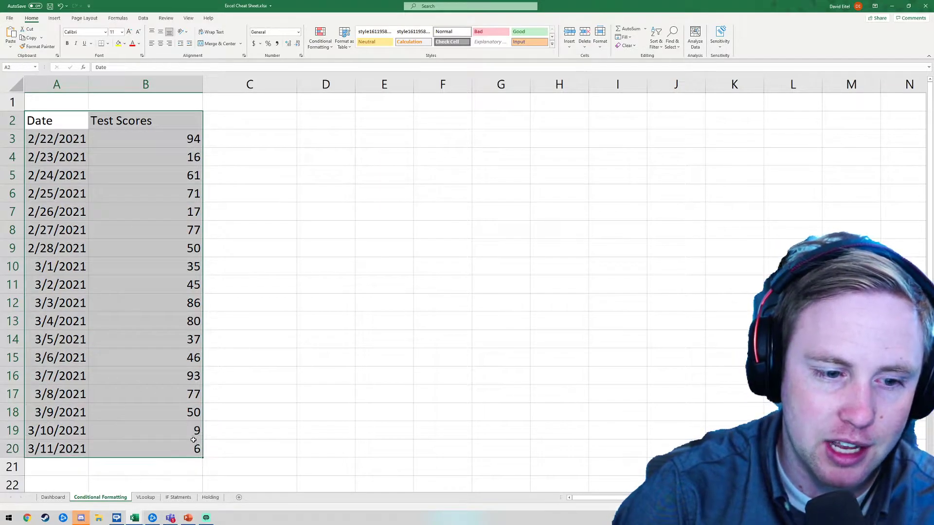
click(320, 39)
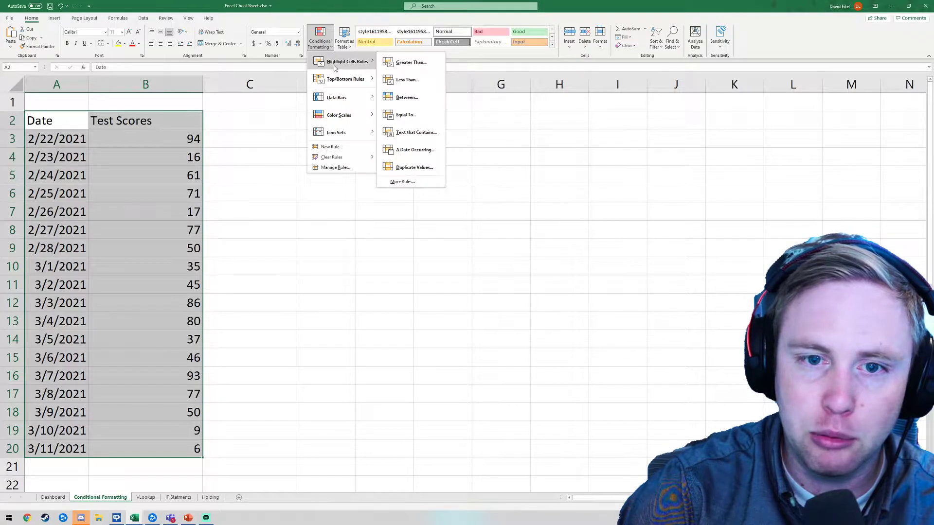
mouse_move(334, 75)
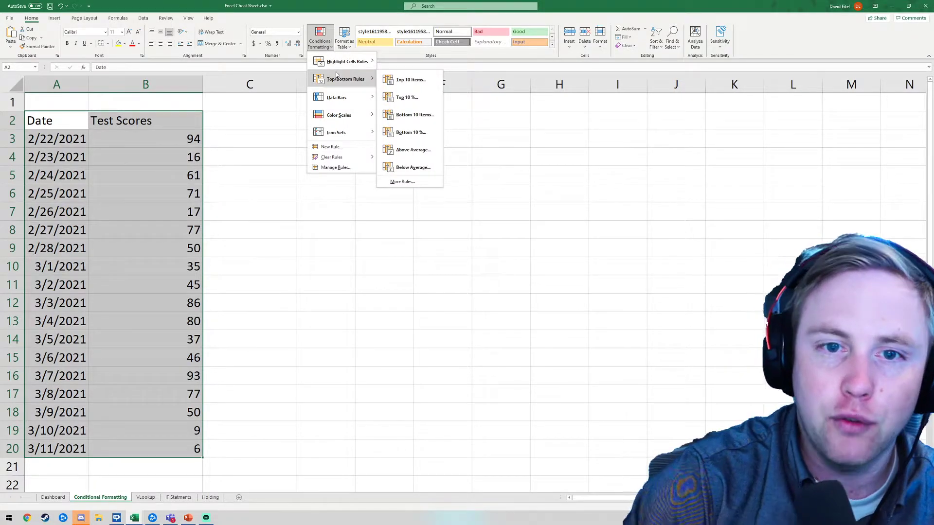
click(233, 195)
click(186, 150)
drag(189, 140, 201, 438)
drag(168, 132, 182, 446)
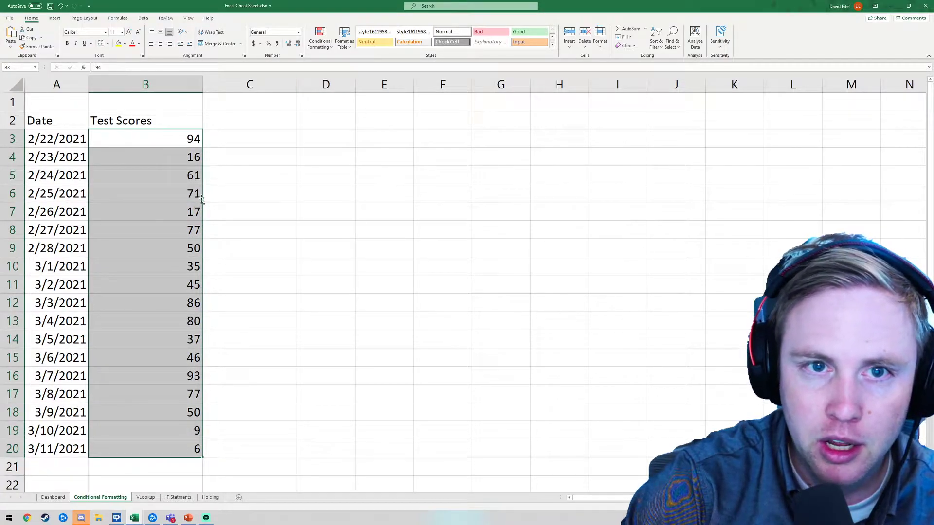
click(147, 215)
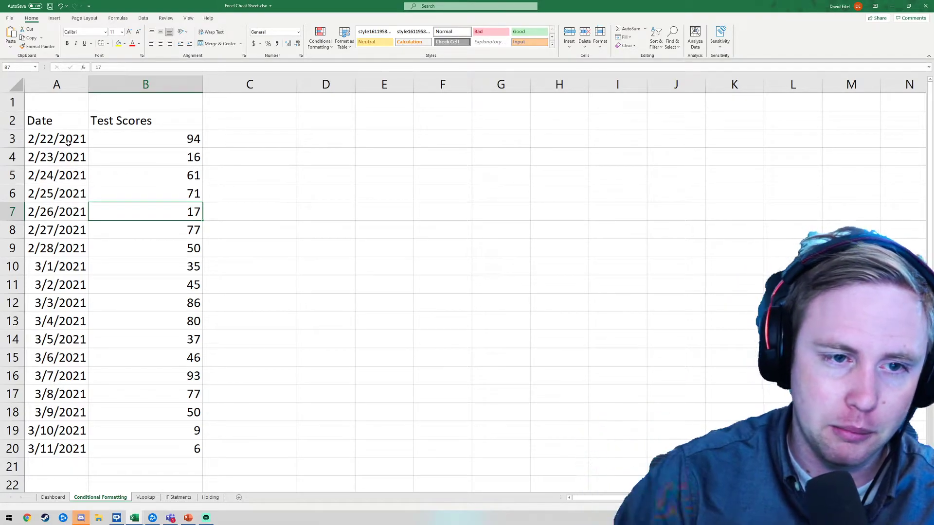
Step: Highlight test scores in B3:B20 that are greater than 85 with Green Fill with Dark Green Text
drag(180, 139, 173, 448)
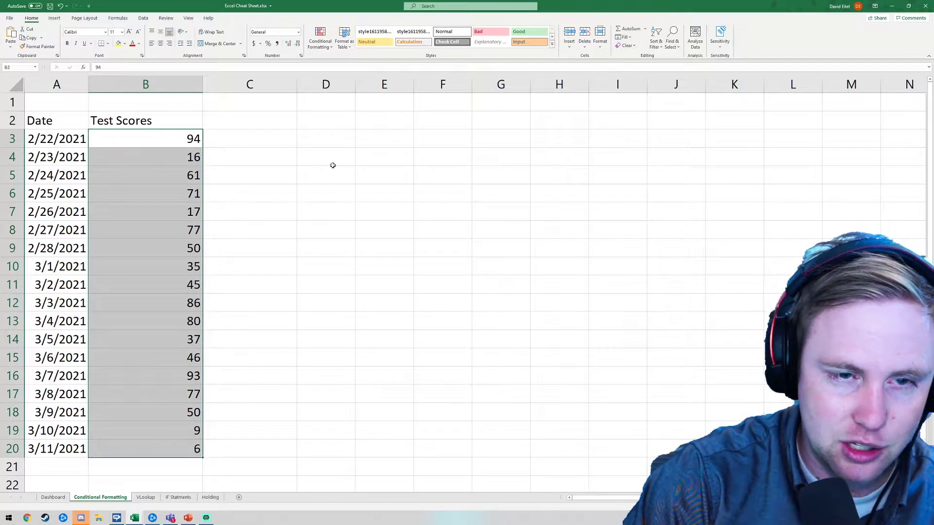
click(329, 48)
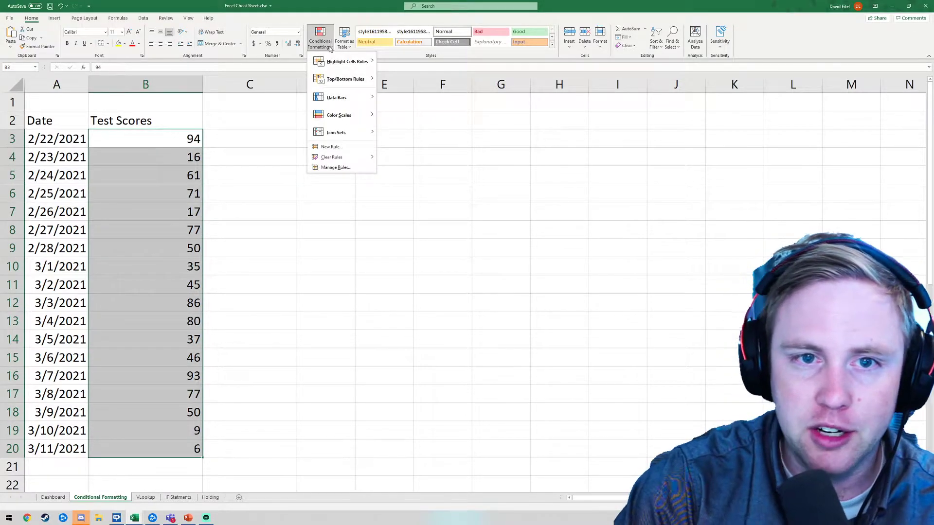
mouse_move(358, 58)
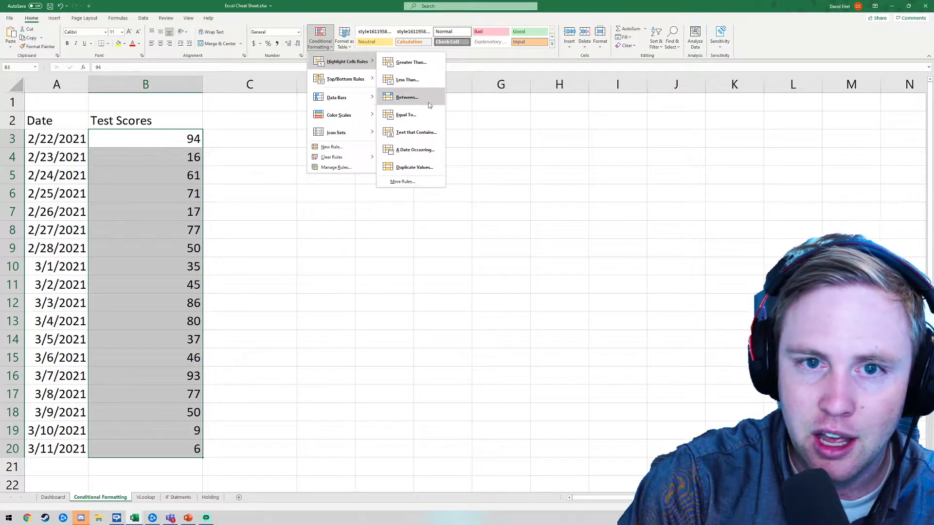
click(436, 68)
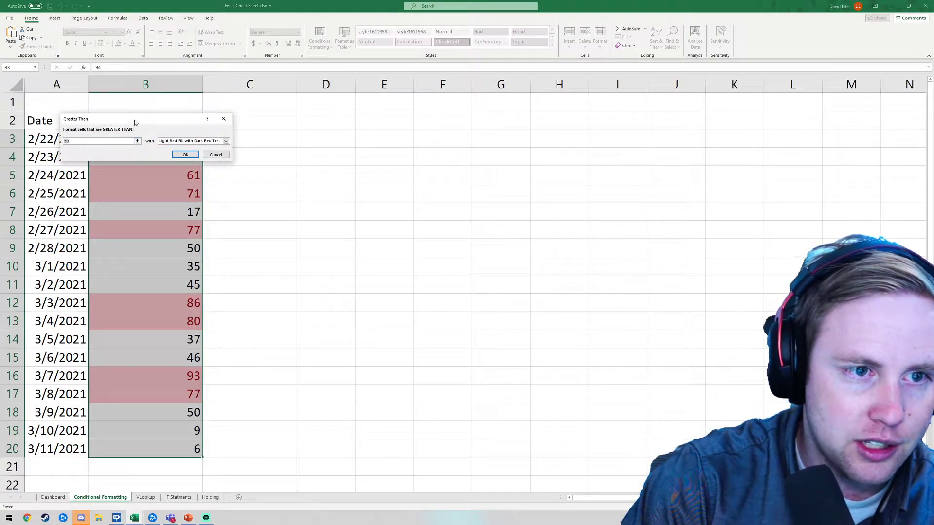
drag(134, 119, 414, 252)
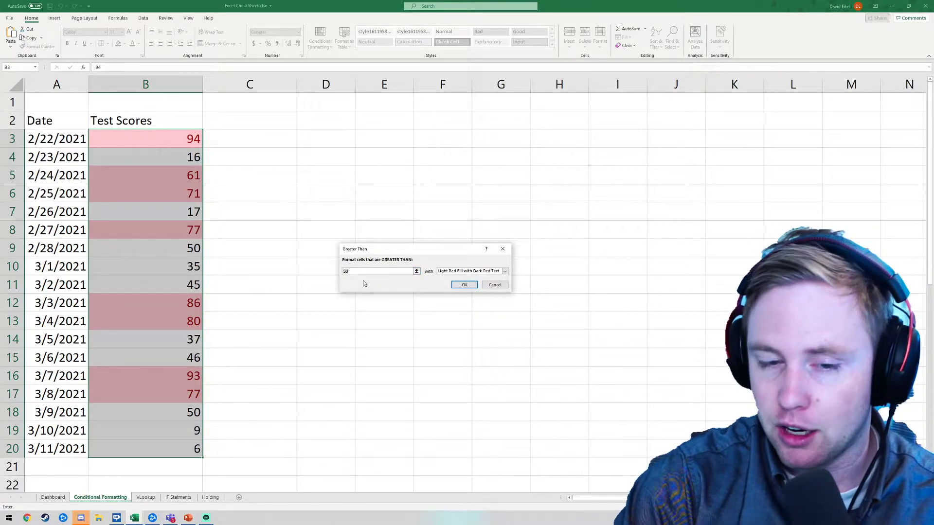
text(=)
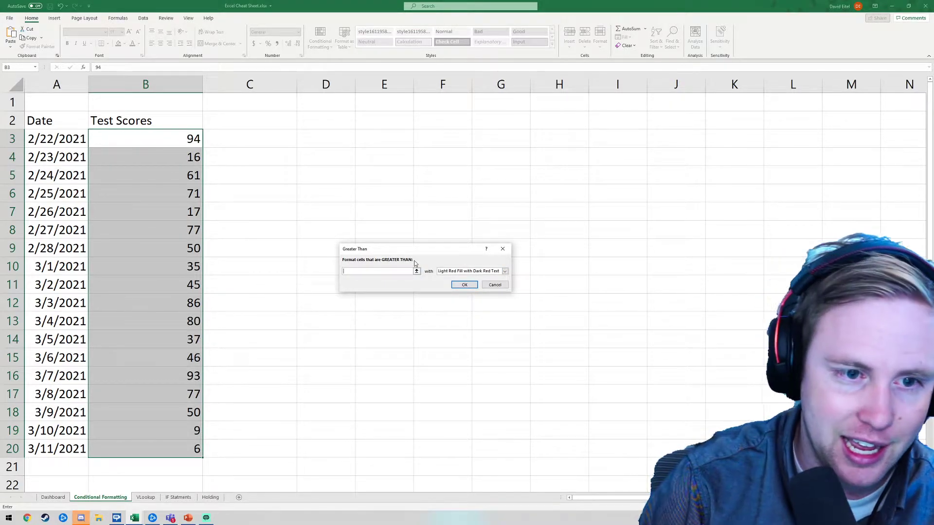
text(85)
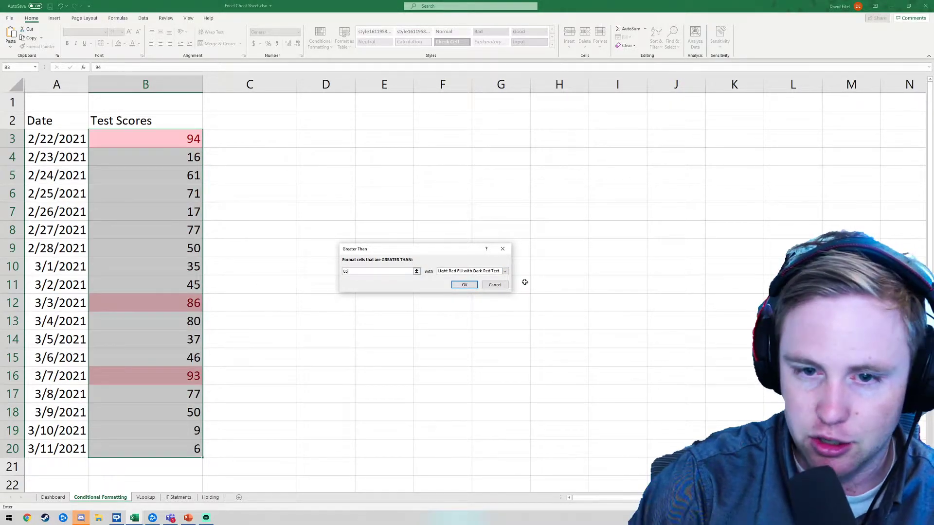
click(505, 271)
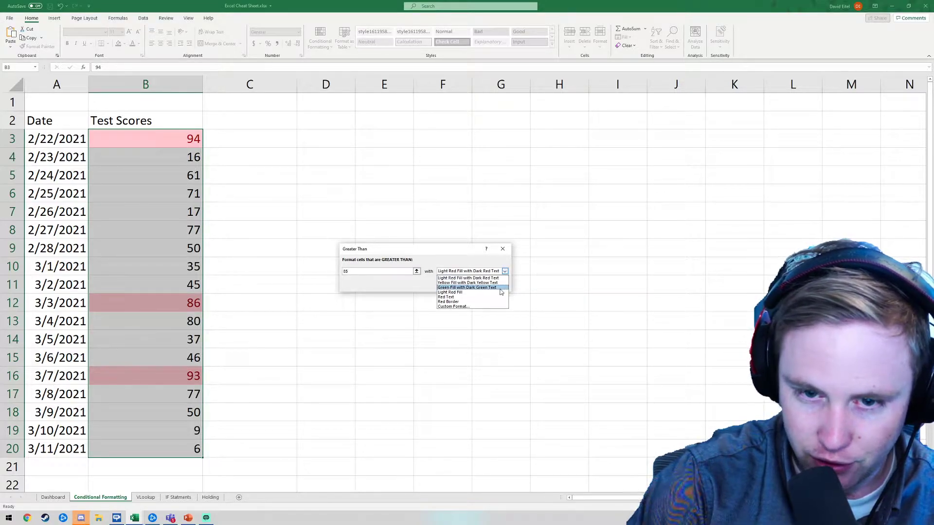
click(500, 287)
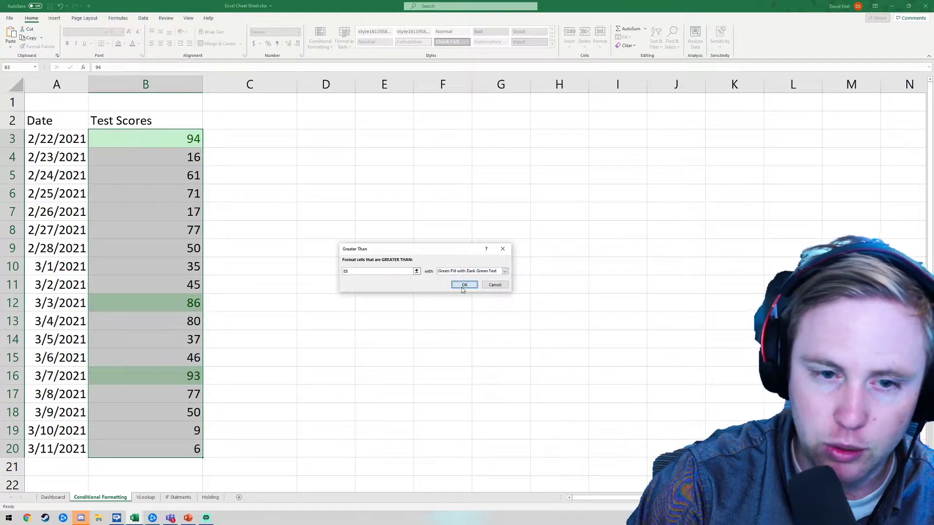
click(464, 284)
click(303, 333)
Step: Add a Top 10% conditional formatting rule to the test scores in B3:B20 using Yellow Fill with Dark Yellow Text
drag(196, 142, 193, 448)
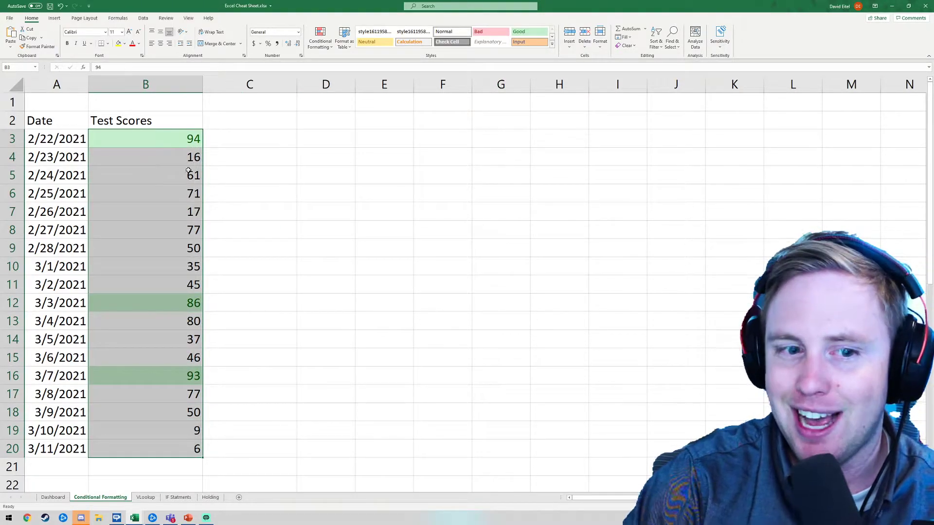
click(325, 41)
mouse_move(334, 66)
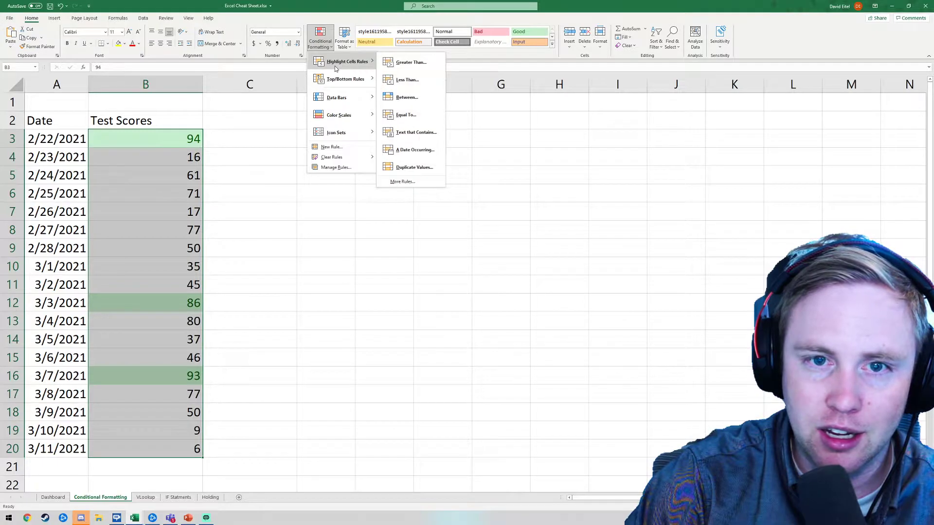
click(430, 95)
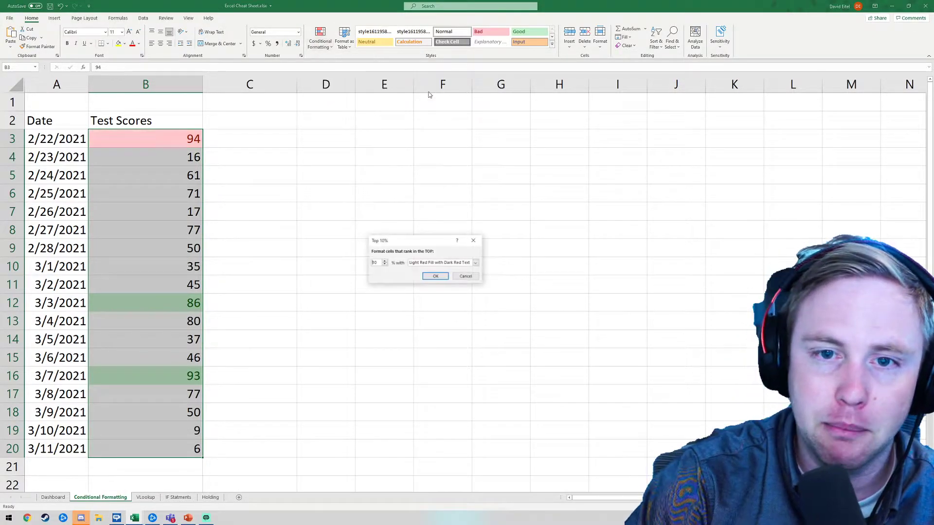
click(462, 263)
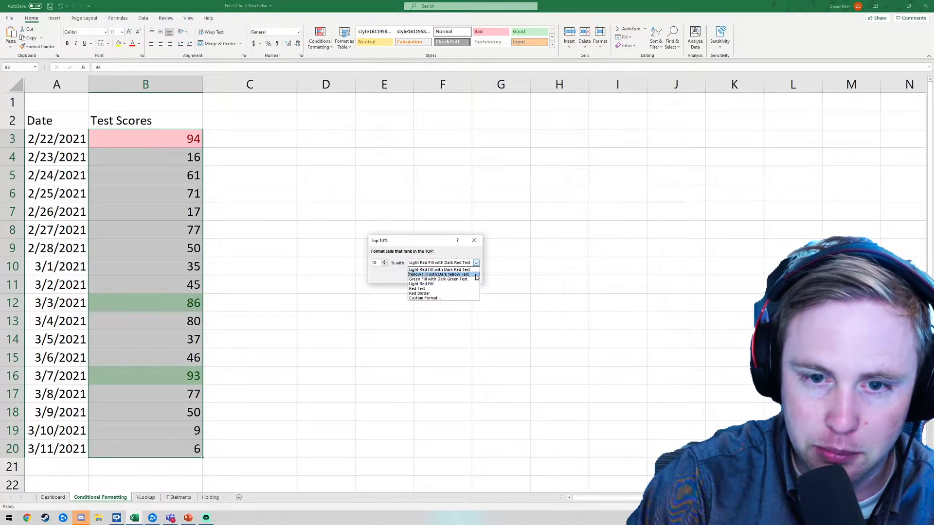
click(439, 275)
click(434, 277)
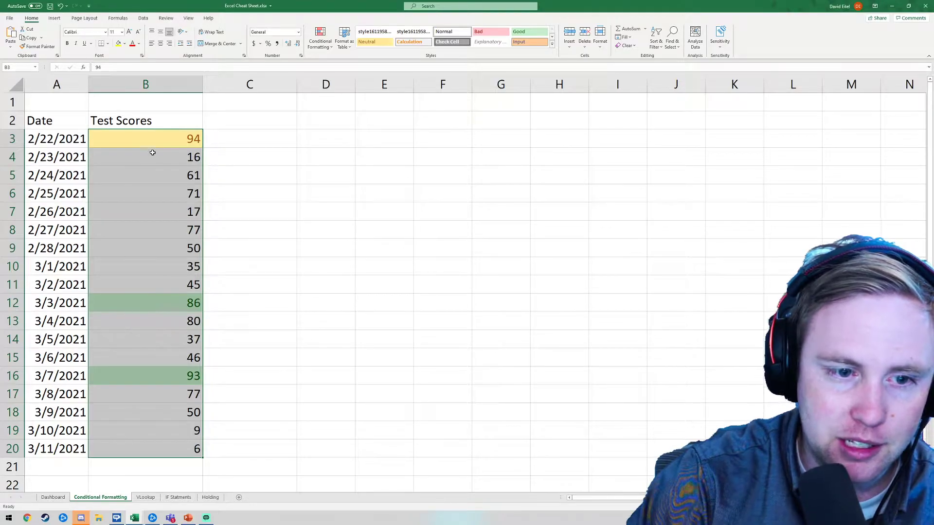
click(275, 246)
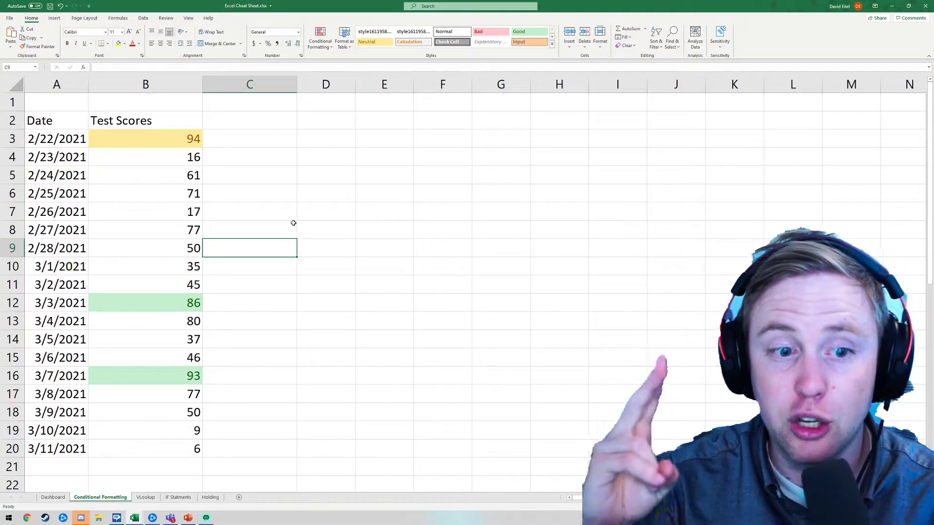
click(175, 143)
click(180, 382)
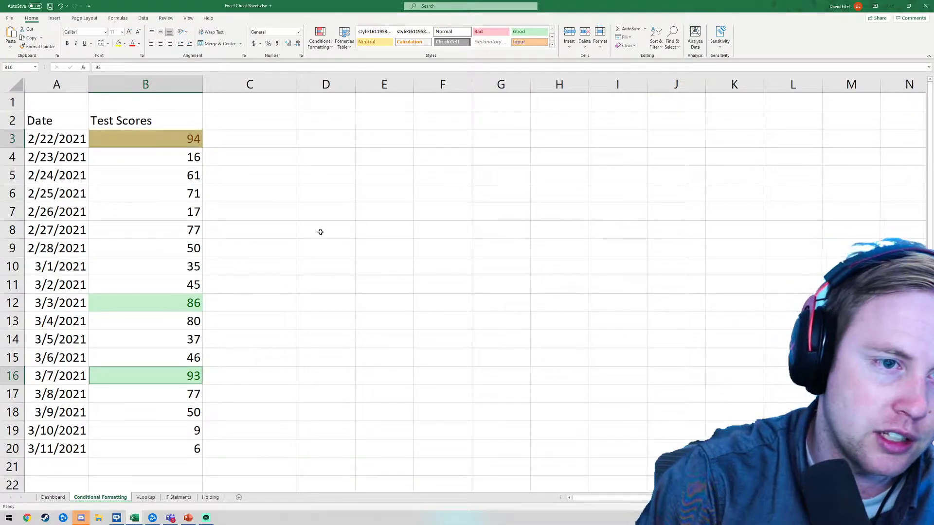
drag(335, 141, 340, 158)
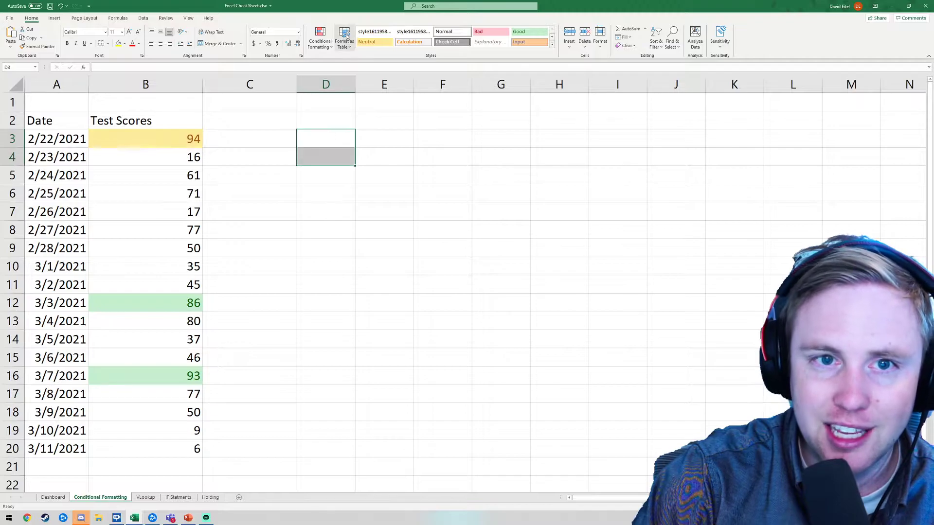
click(330, 47)
click(501, 120)
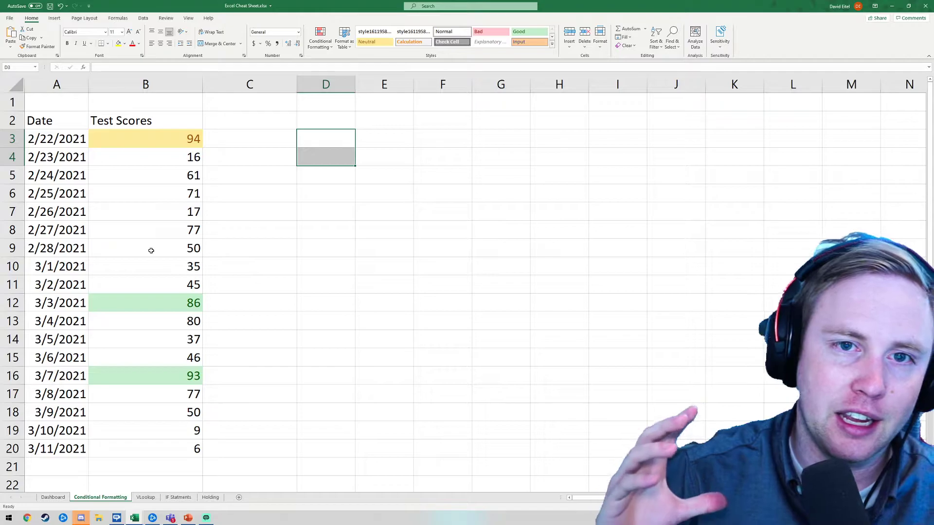
click(145, 213)
drag(173, 151, 174, 340)
Step: Open the conditional formatting rules manager for the selected test scores in B7:B12
drag(151, 213, 149, 302)
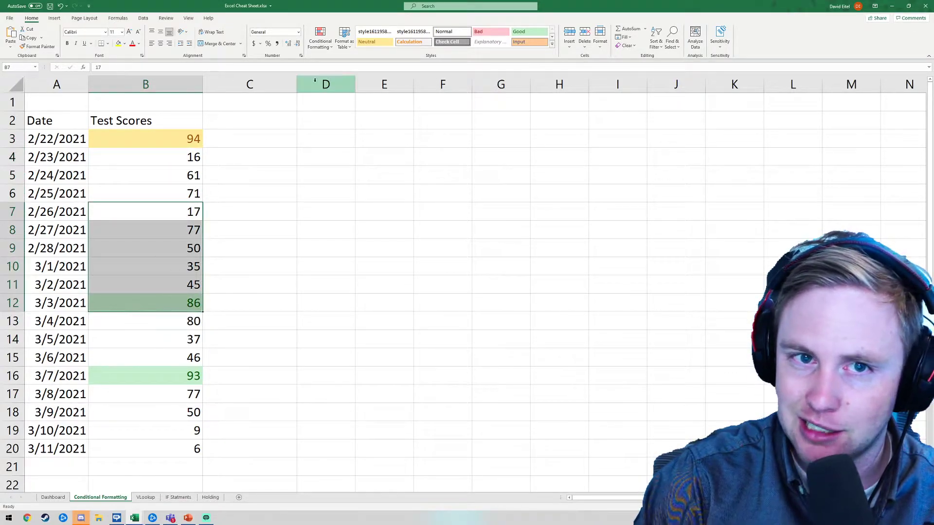
click(329, 46)
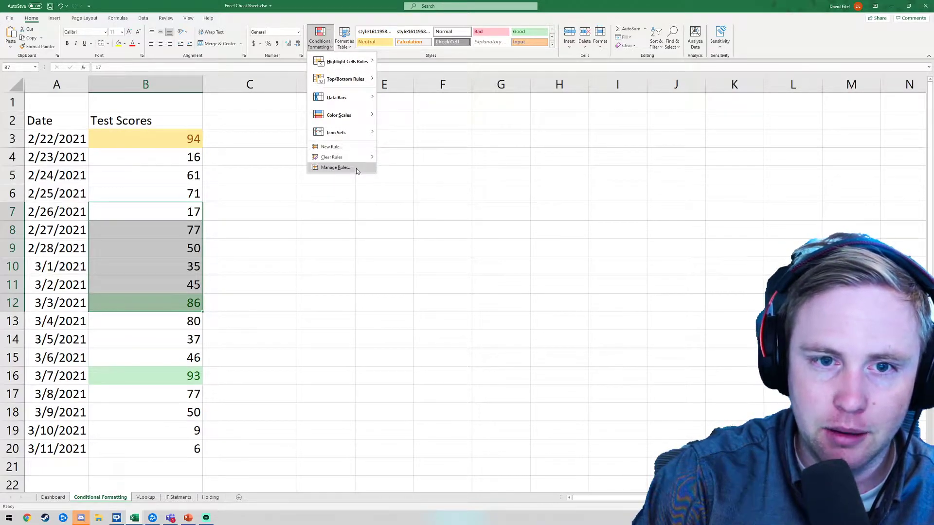
click(508, 170)
click(320, 40)
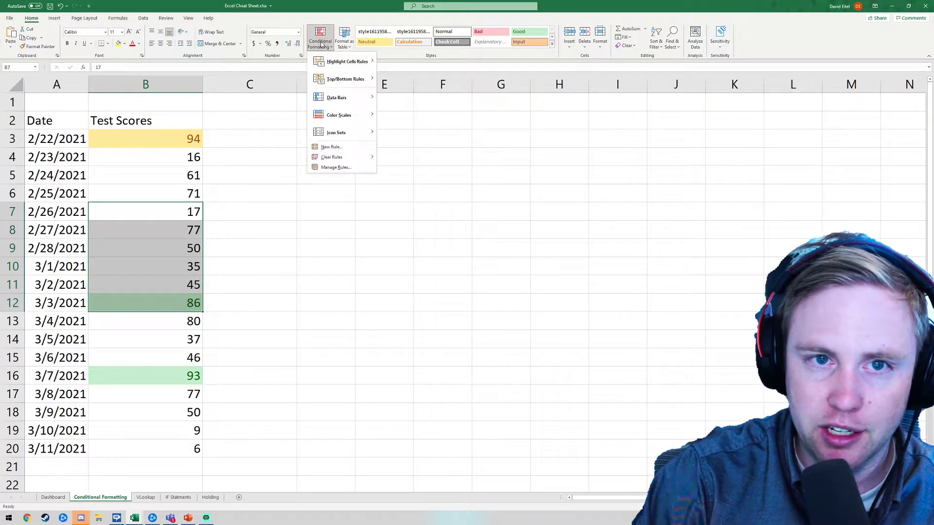
click(348, 169)
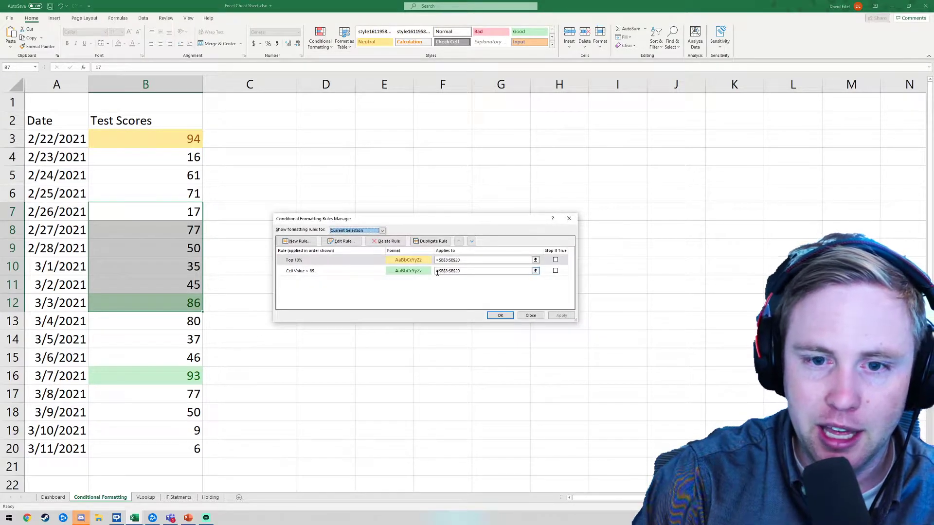
Step: Delete the Top 10% rule from the test scores and apply the change
click(356, 273)
click(341, 260)
click(342, 270)
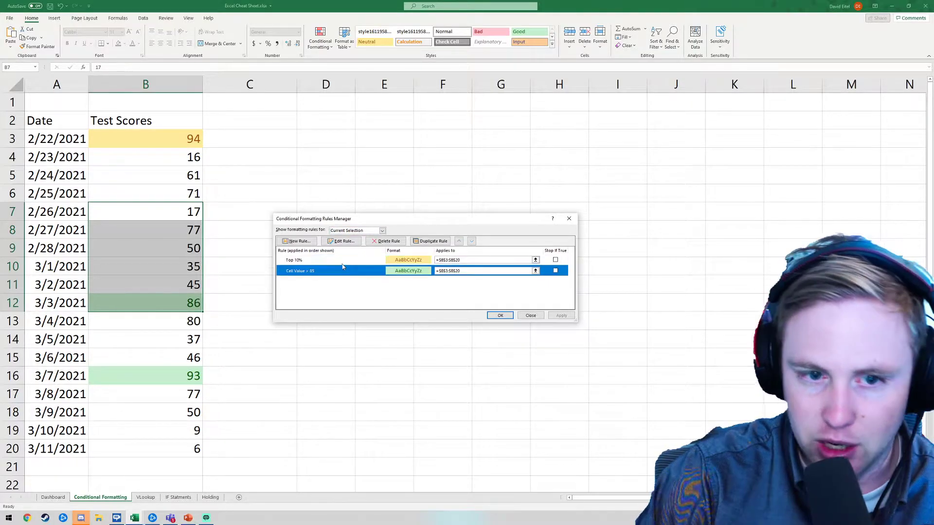
click(339, 258)
click(333, 271)
click(335, 261)
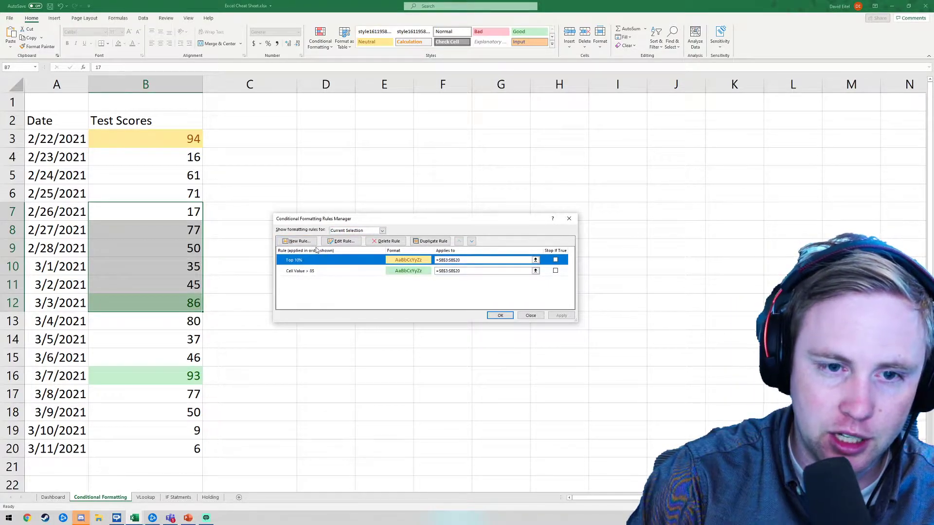
click(378, 241)
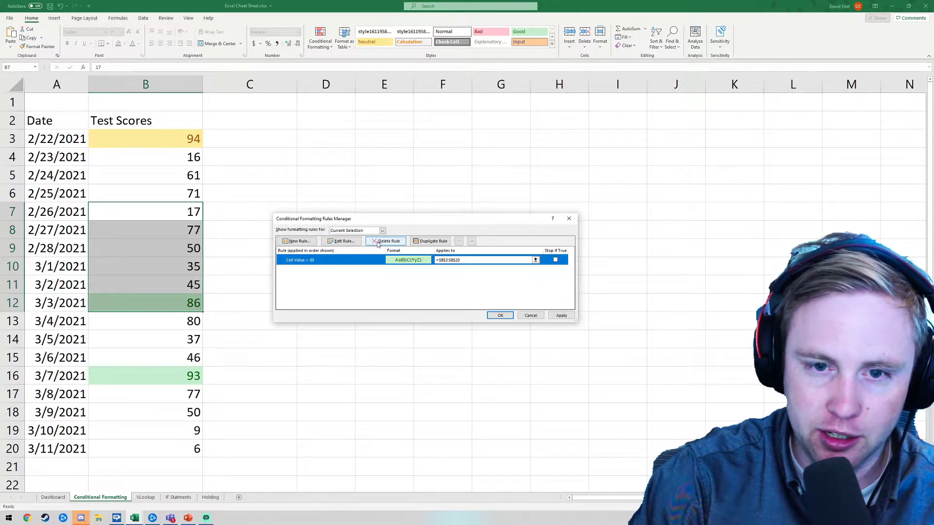
click(560, 316)
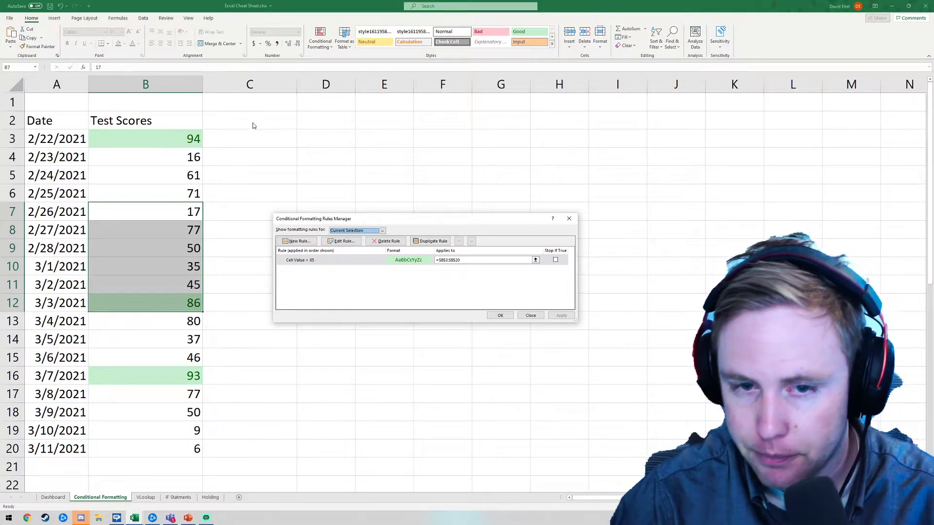
Step: Delete the green greater-than-85 rule, apply the change and close the rules manager
click(418, 261)
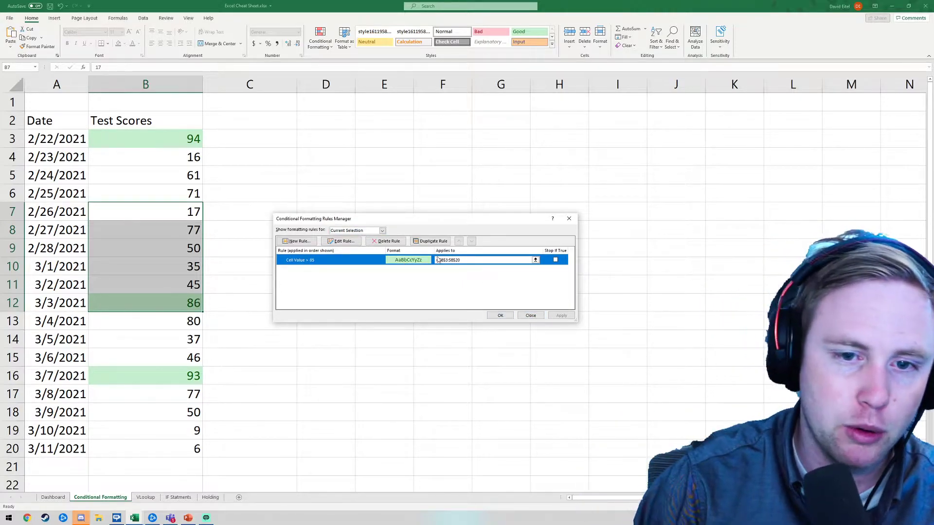
click(389, 241)
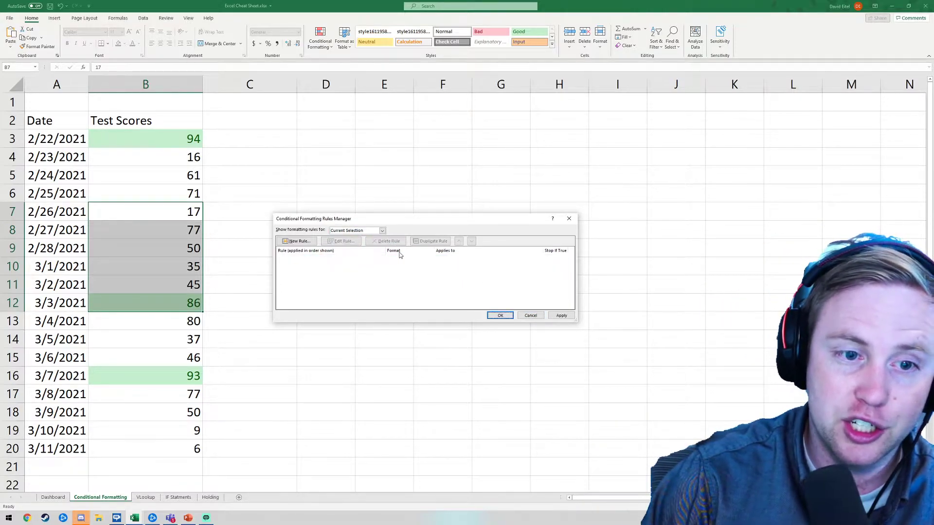
click(561, 316)
click(500, 316)
Step: Select the test scores in B3:B20, start a new conditional formatting rule and review the available rule types
click(256, 239)
click(148, 175)
drag(168, 131, 176, 449)
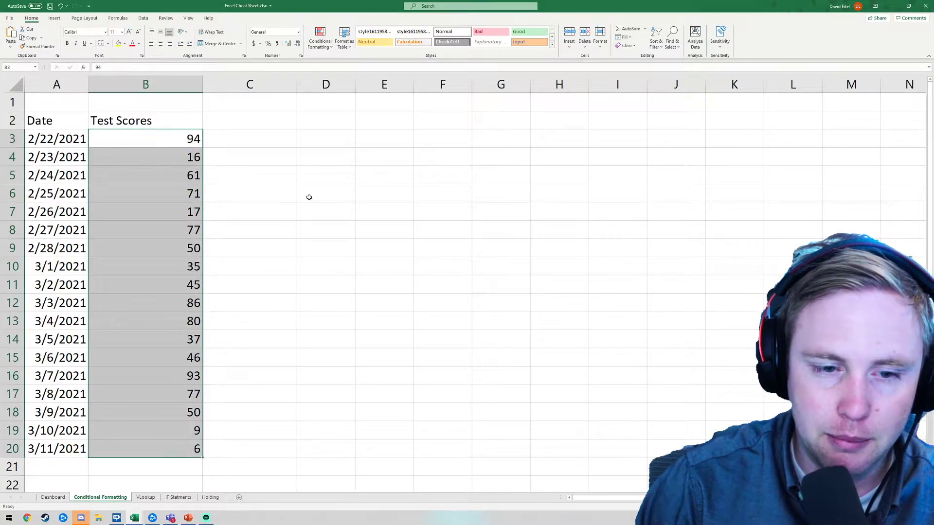
click(320, 43)
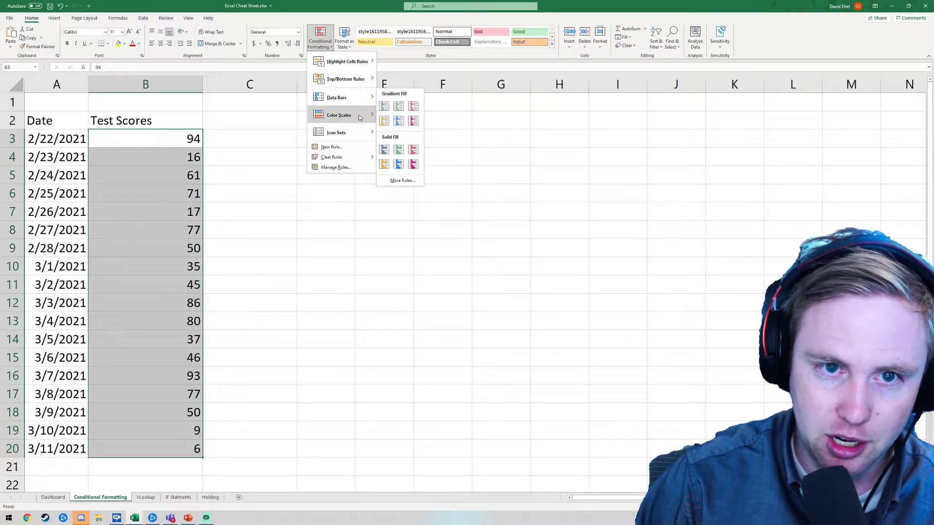
click(357, 148)
click(413, 225)
click(416, 232)
click(418, 238)
click(419, 245)
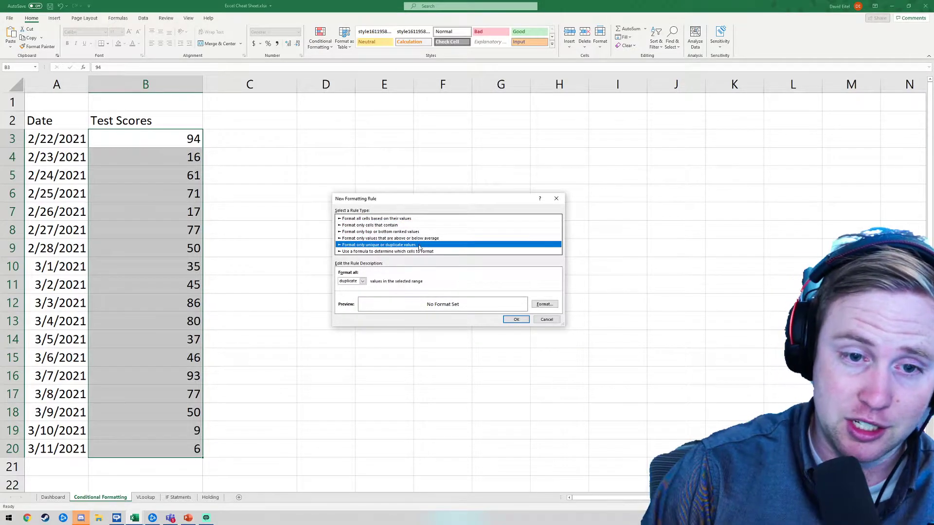
click(419, 250)
Step: Create a rule that formats all cells in B3:B20 based on their values with an orange-to-yellow 2-Color Scale
click(368, 225)
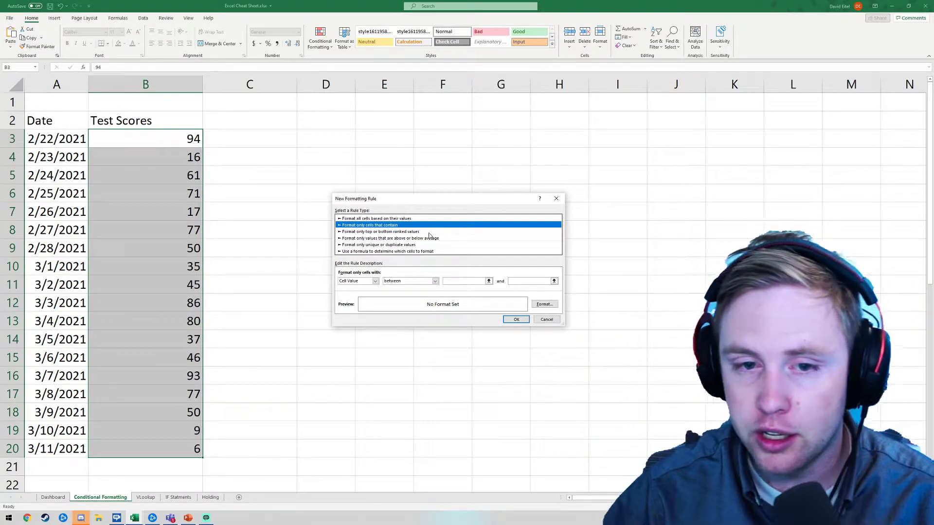
click(429, 233)
click(431, 219)
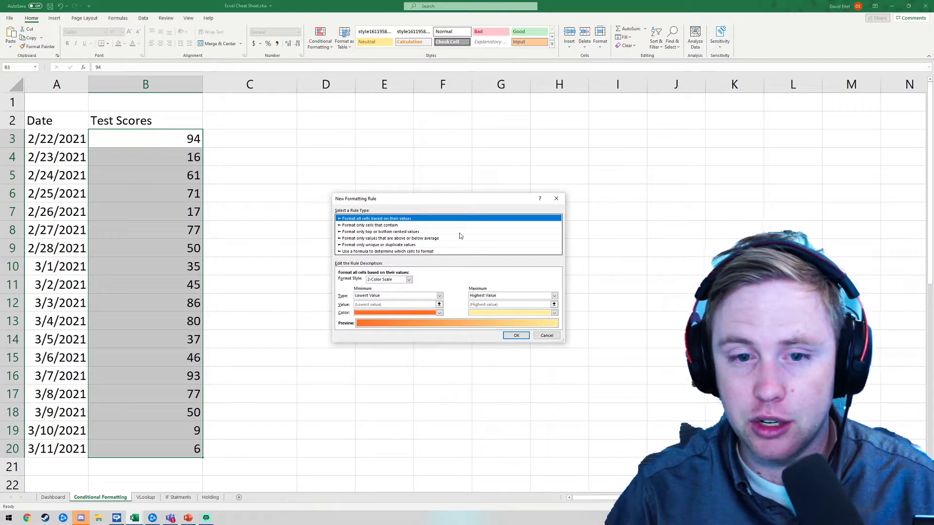
click(523, 335)
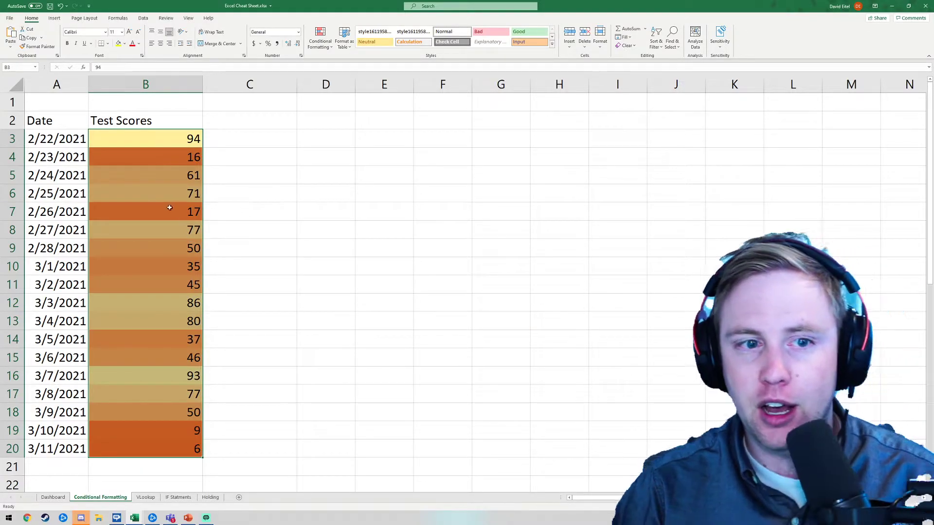
Step: Apply the three colored arrows directional icon set to the test scores in B3:B20
drag(197, 140, 173, 442)
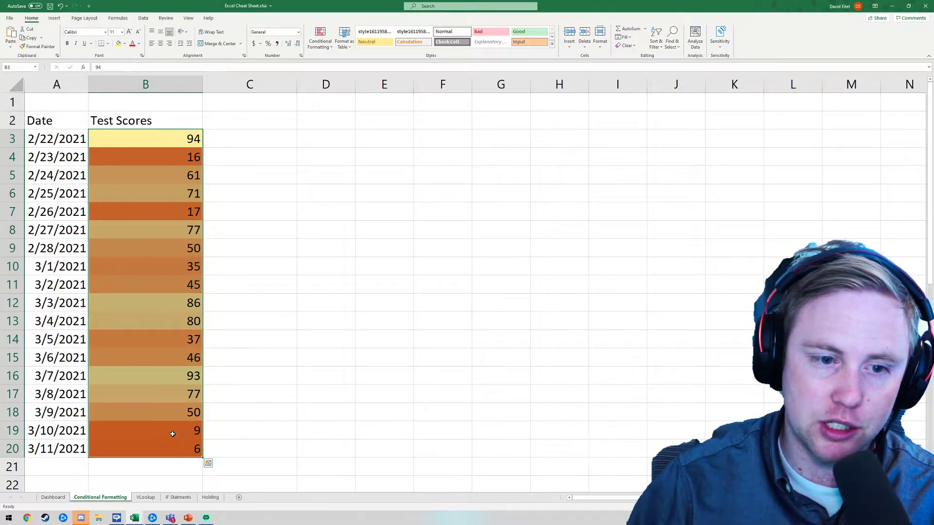
click(330, 50)
mouse_move(361, 135)
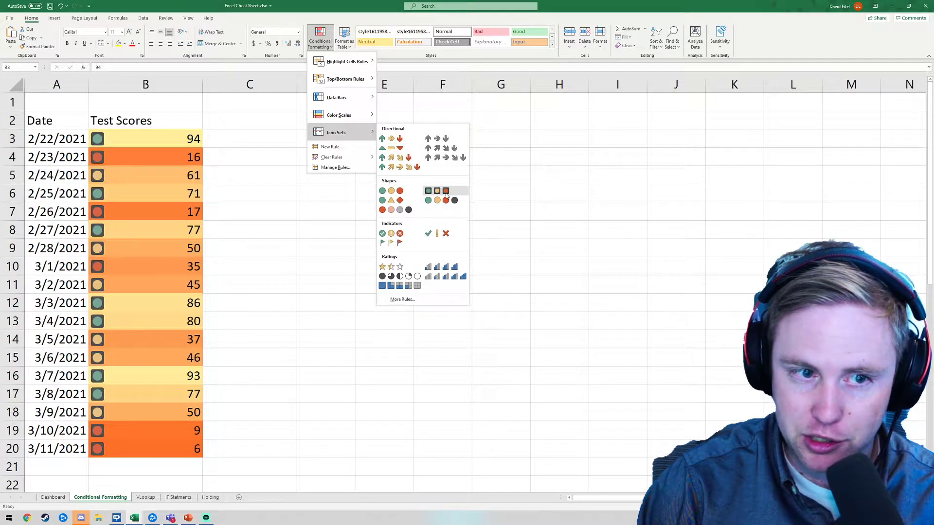
click(401, 140)
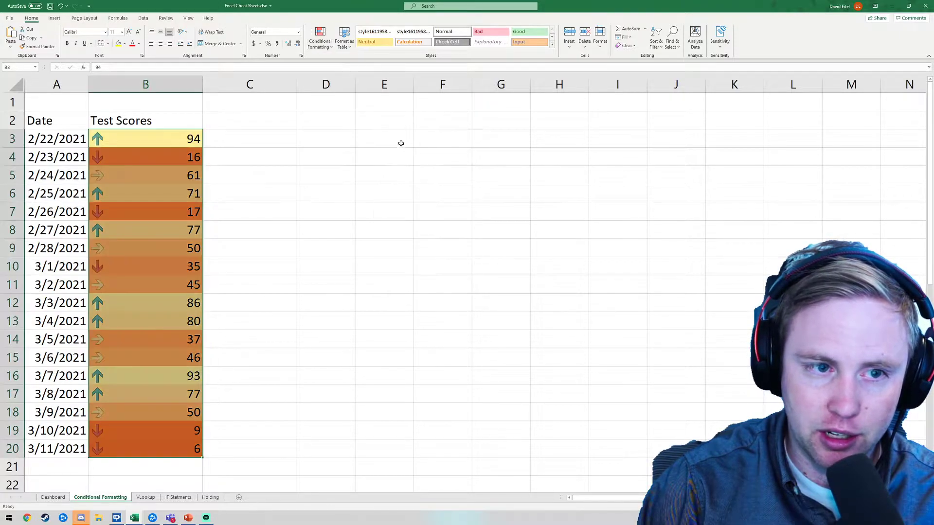
click(163, 389)
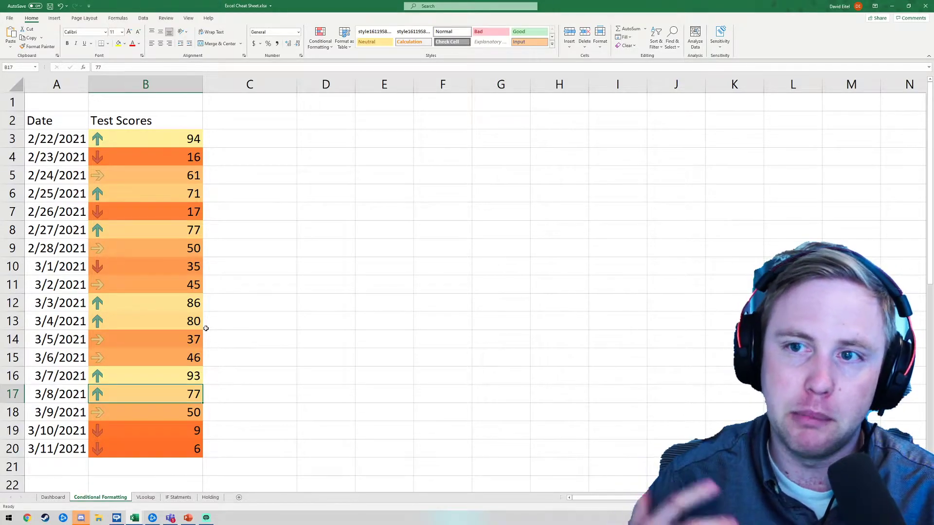
Step: Undo the arrow icon set and the color scale on the test scores
click(221, 325)
key(ctrl+z)
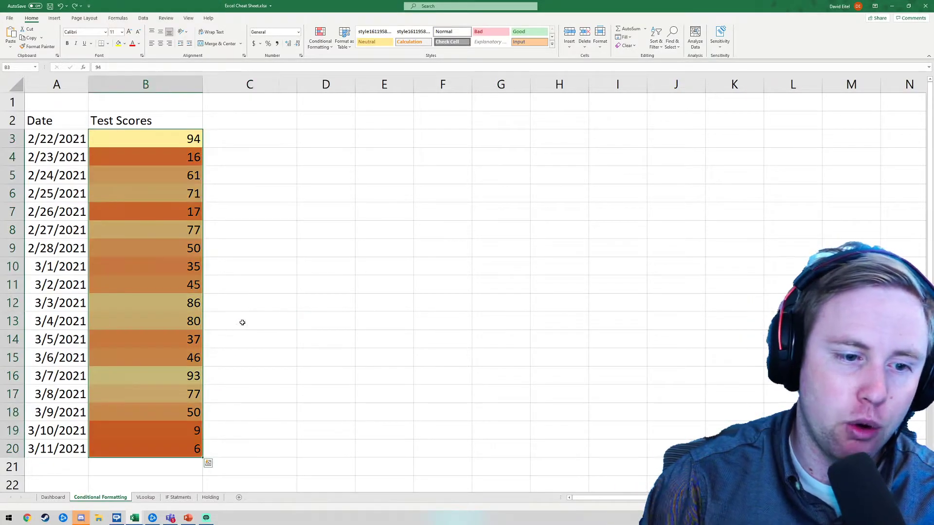
key(ctrl+z)
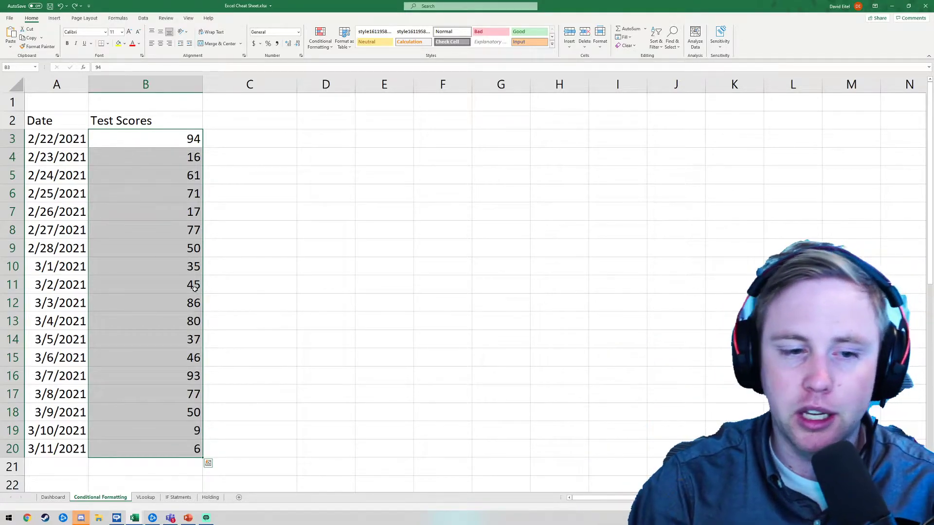
Step: Try a gradient fill data bar on the test score in B10 and undo it
drag(170, 141, 189, 243)
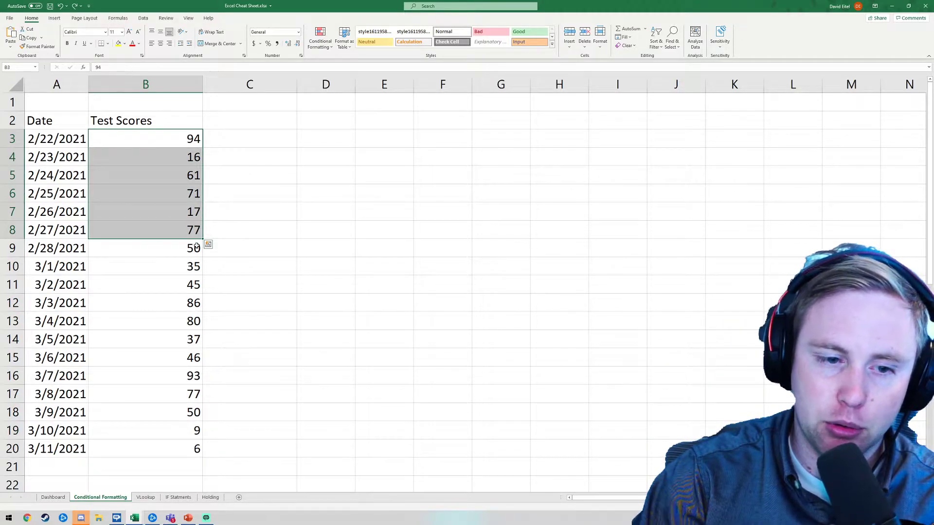
click(201, 267)
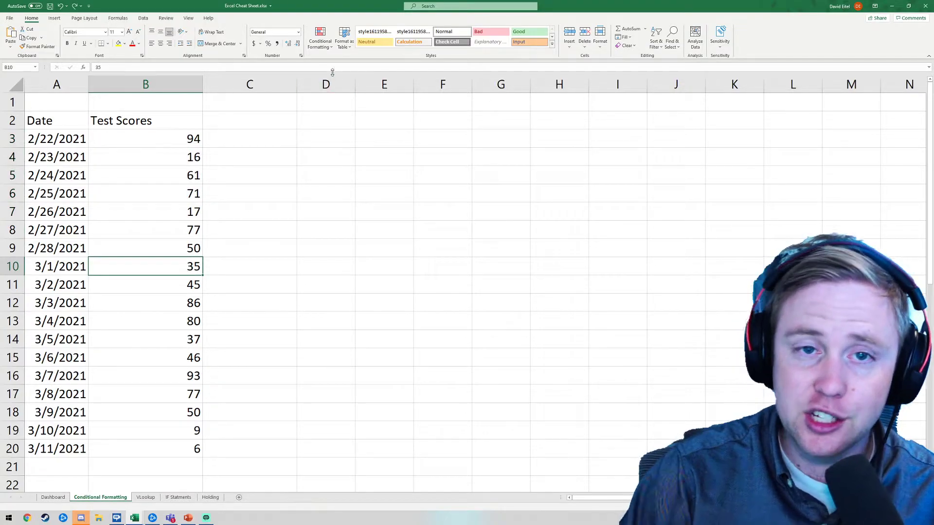
click(330, 49)
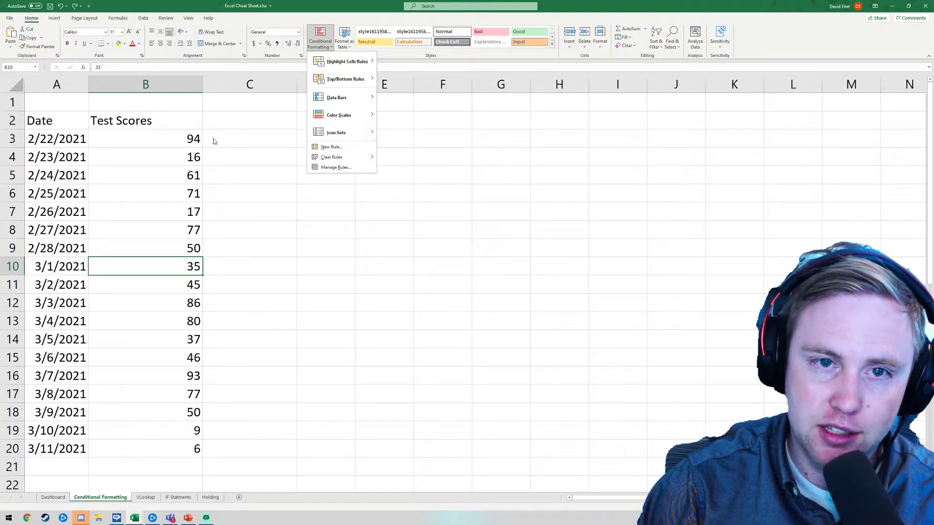
mouse_move(337, 104)
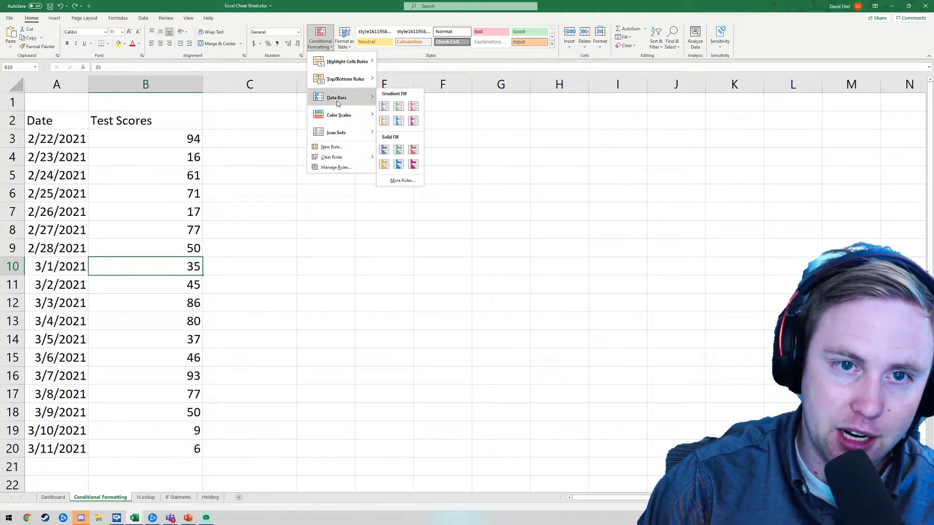
click(419, 122)
key(ctrl+z)
click(272, 250)
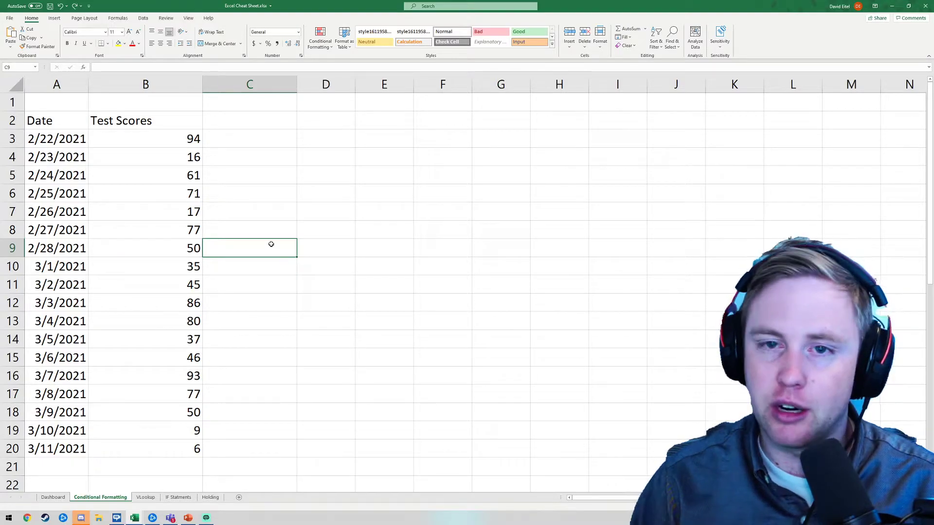
Step: Autofit column A so the Employee Number header of the review table below the test scores fits
scroll(271, 244, down, 6)
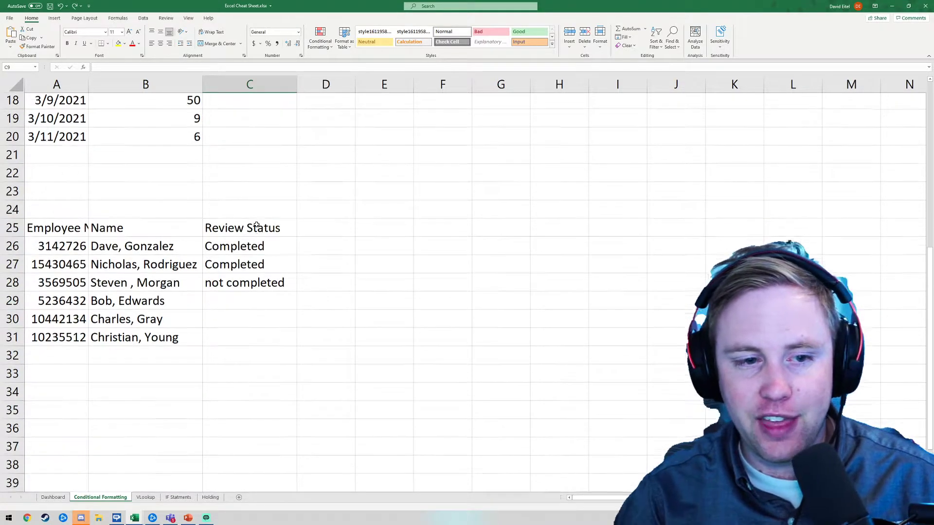
click(113, 216)
click(79, 208)
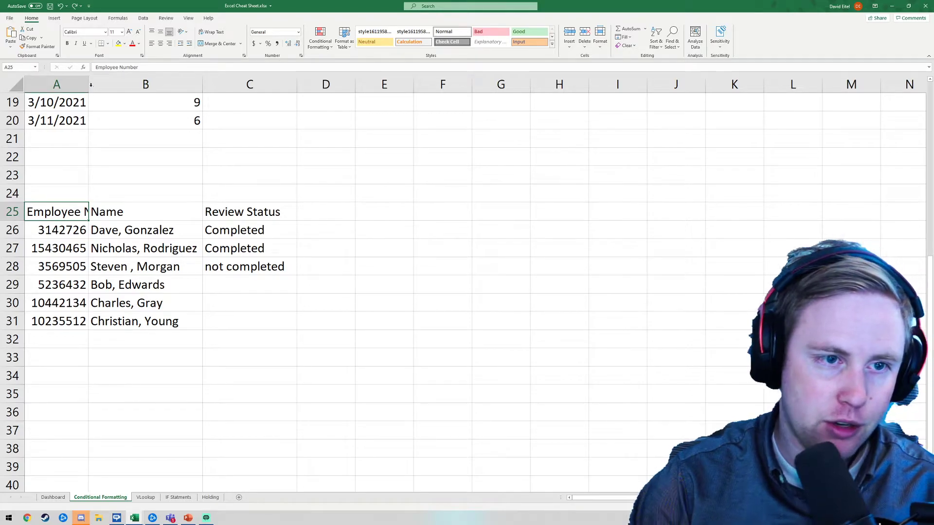
double_click(88, 85)
click(165, 196)
drag(106, 208, 195, 209)
click(300, 203)
click(301, 204)
drag(78, 211, 279, 334)
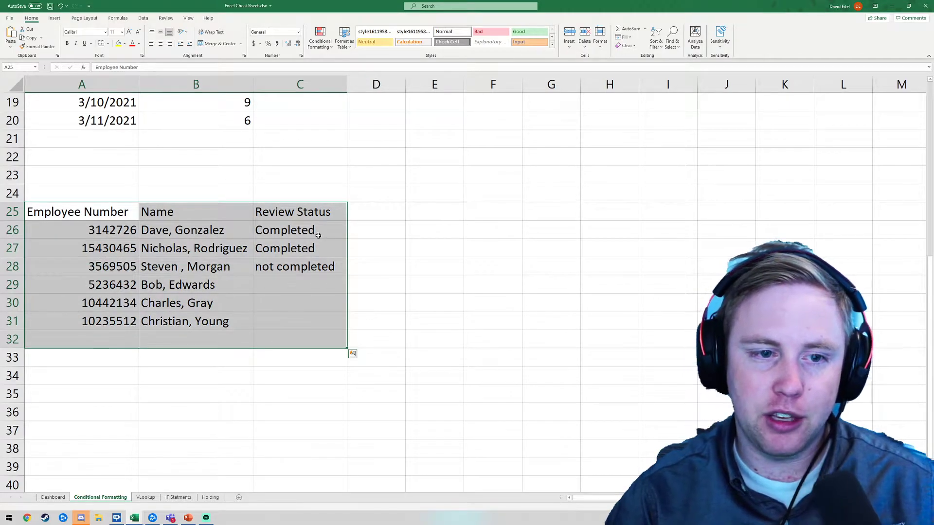
Step: Enter the title "Check in board" in A24, above the Employee Number header
drag(111, 196, 288, 195)
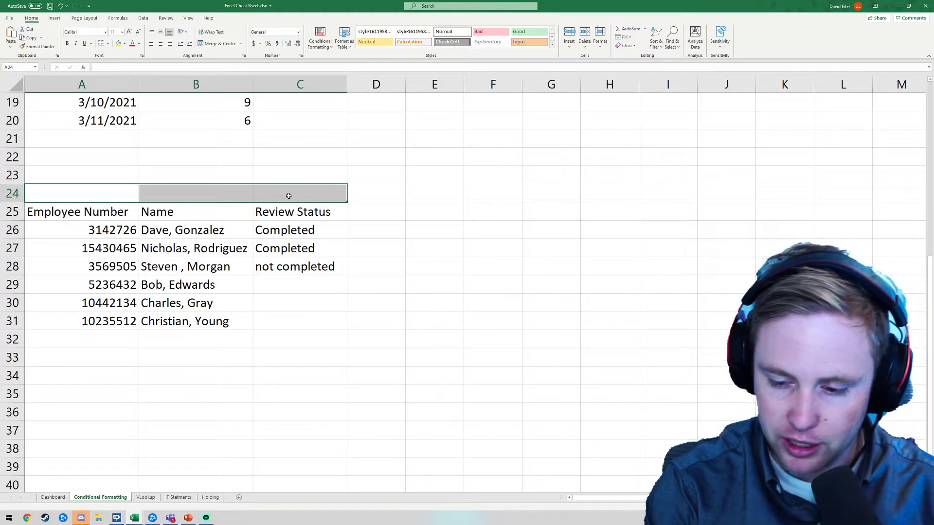
text(Check in board)
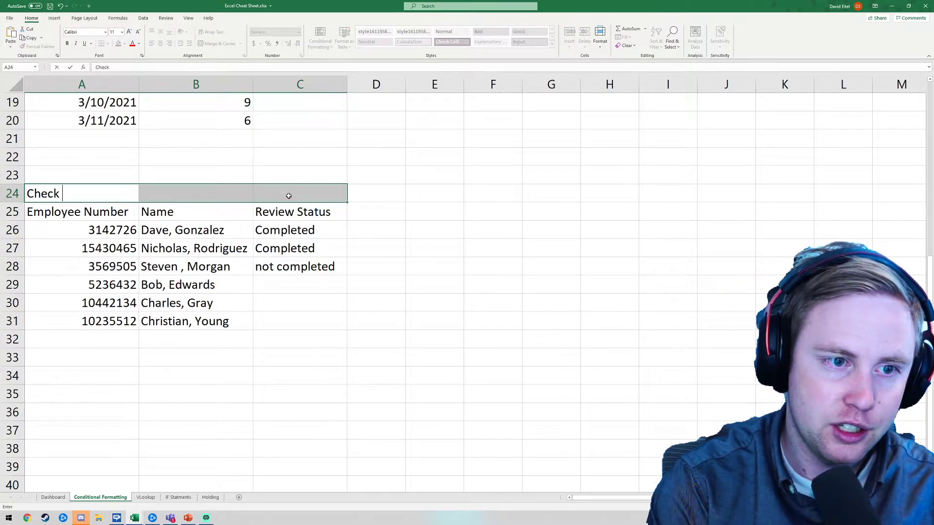
key(Return)
key(Up)
key(Left)
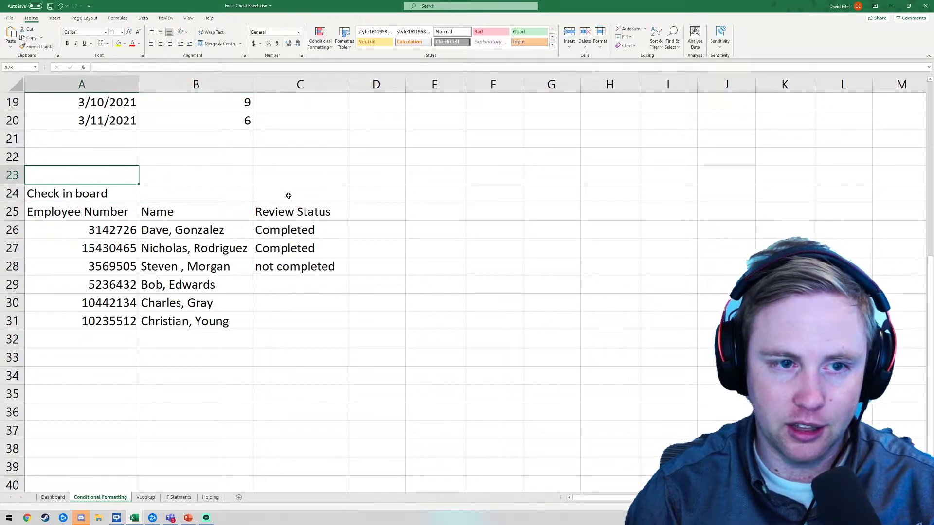
Step: Merge and center the Check in board title across A24:C24 and give it the Good cell style
key(Down)
key(shift+Right)
key(shift+Right)
click(216, 43)
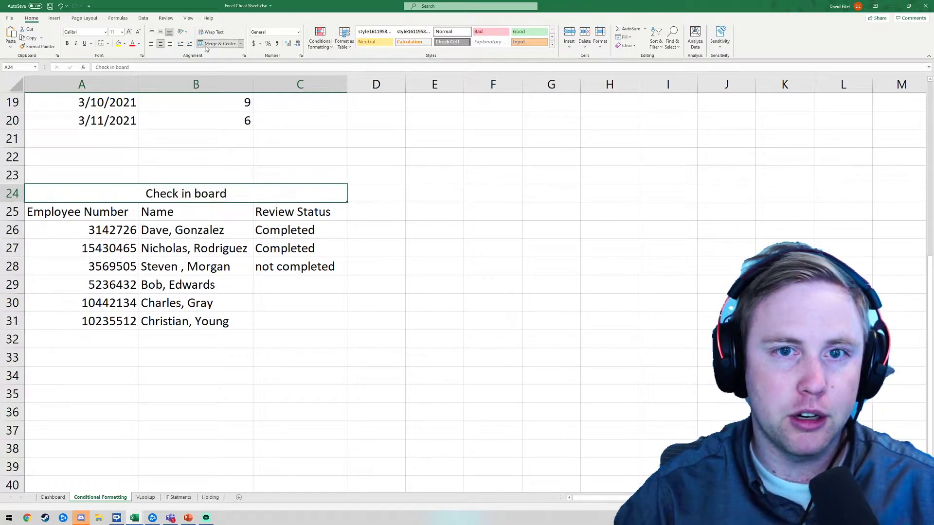
click(529, 31)
click(461, 247)
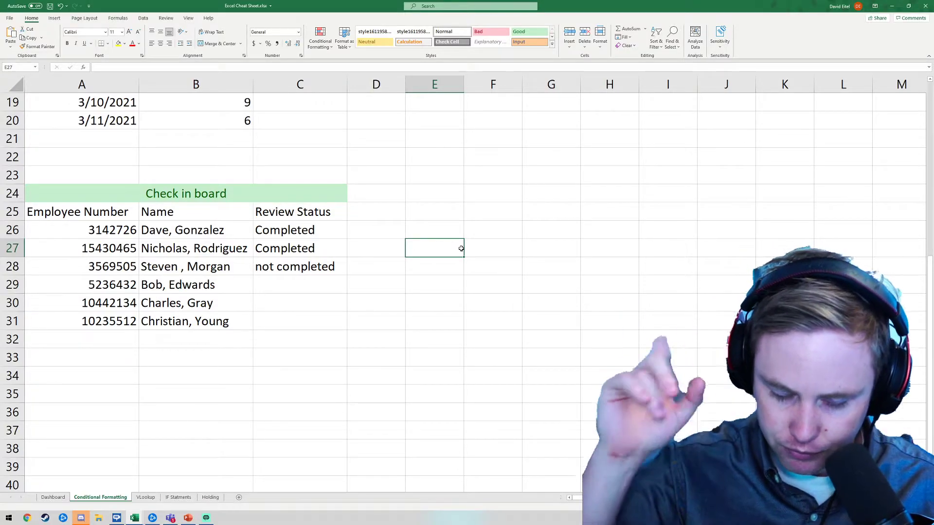
Step: Start a formula-based conditional formatting rule for the review status in C26 with the formula =$C$26="Completed"
click(306, 227)
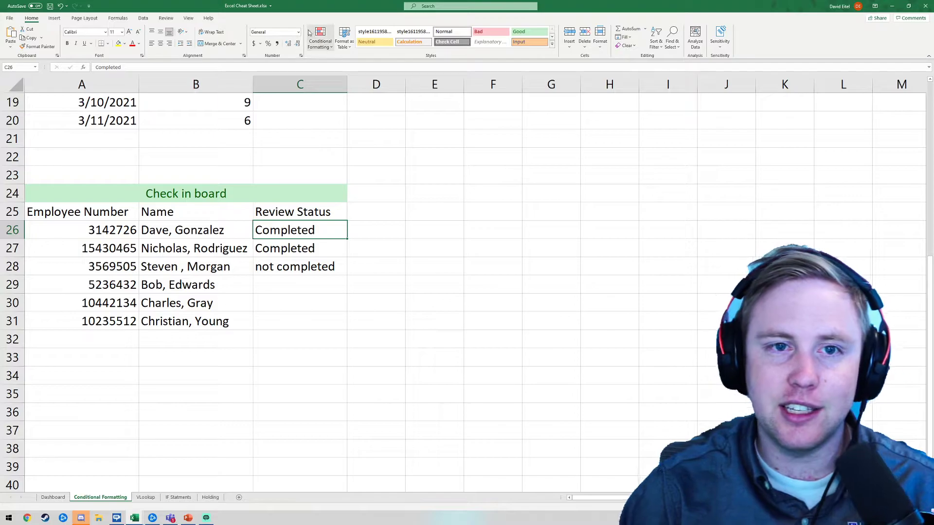
click(320, 38)
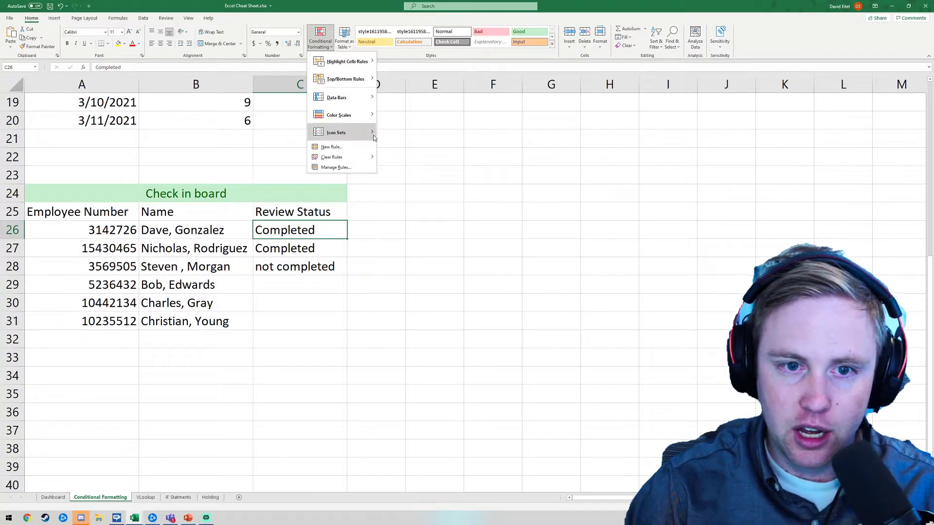
click(362, 146)
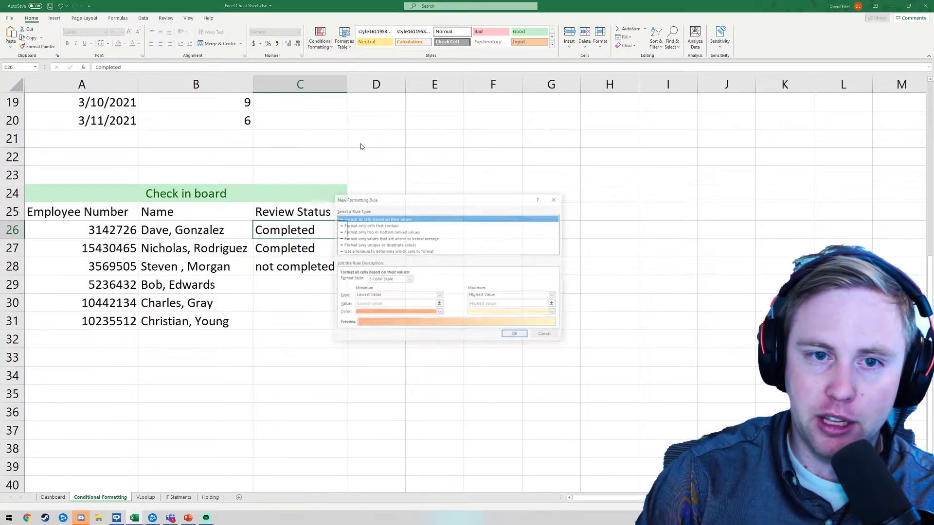
click(410, 252)
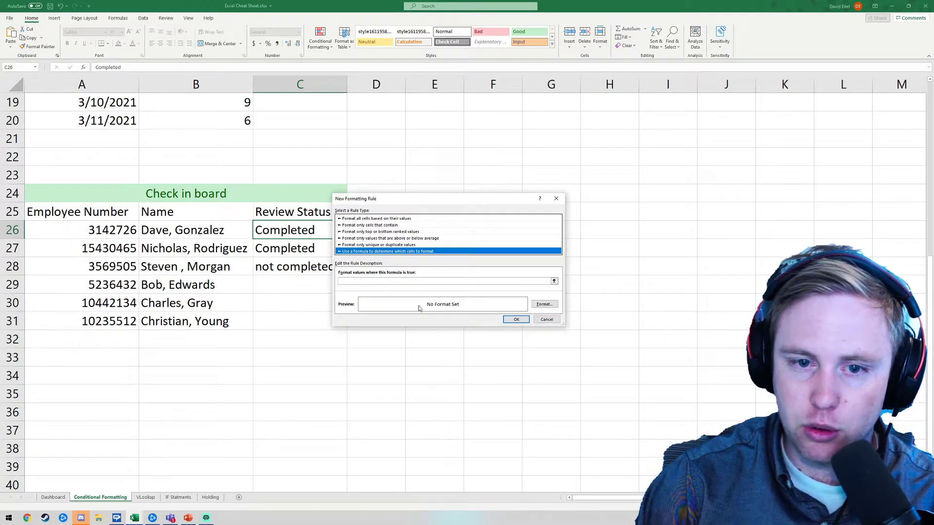
click(554, 281)
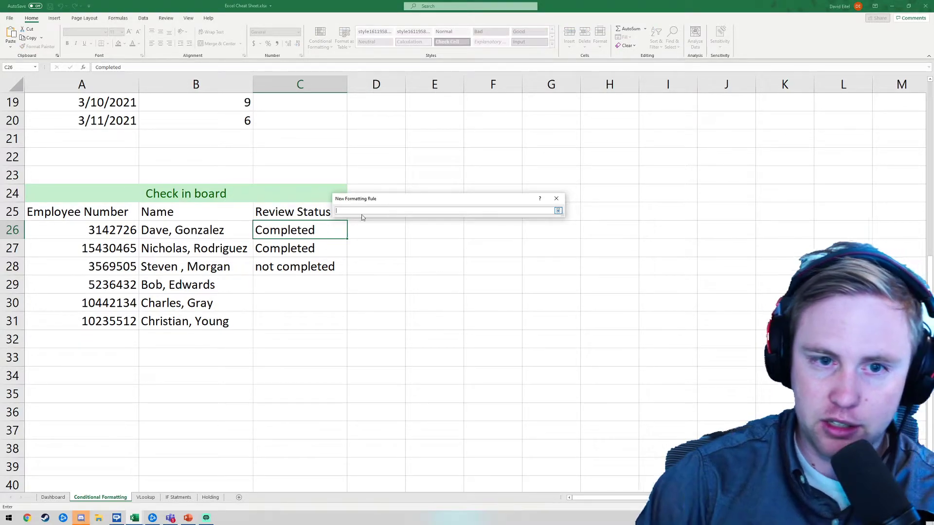
click(307, 232)
text(=)
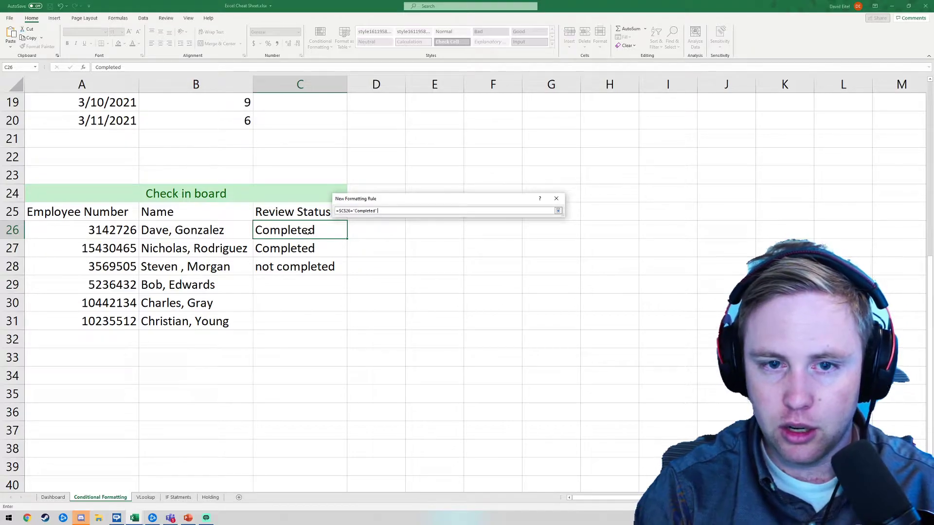
text("Completed")
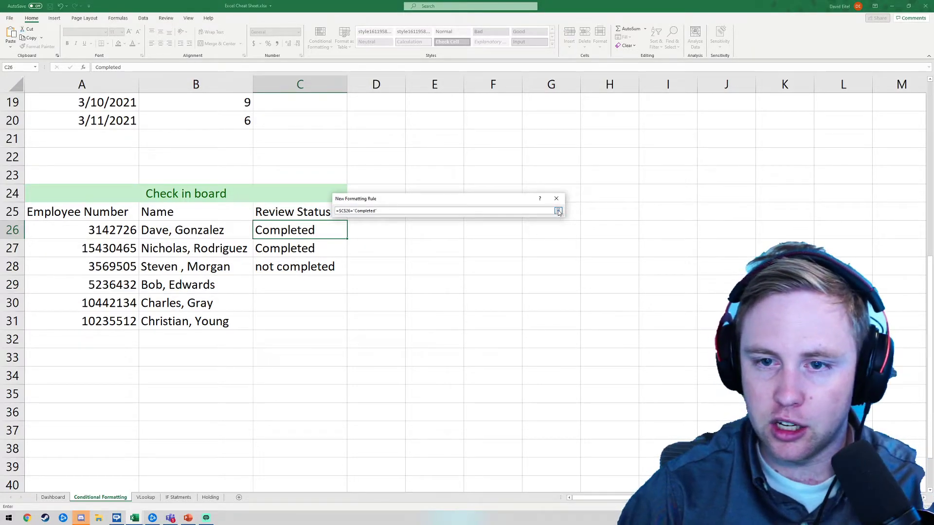
click(558, 210)
Step: Set the rule's format to a solid green fill and apply the rule to C26
click(543, 305)
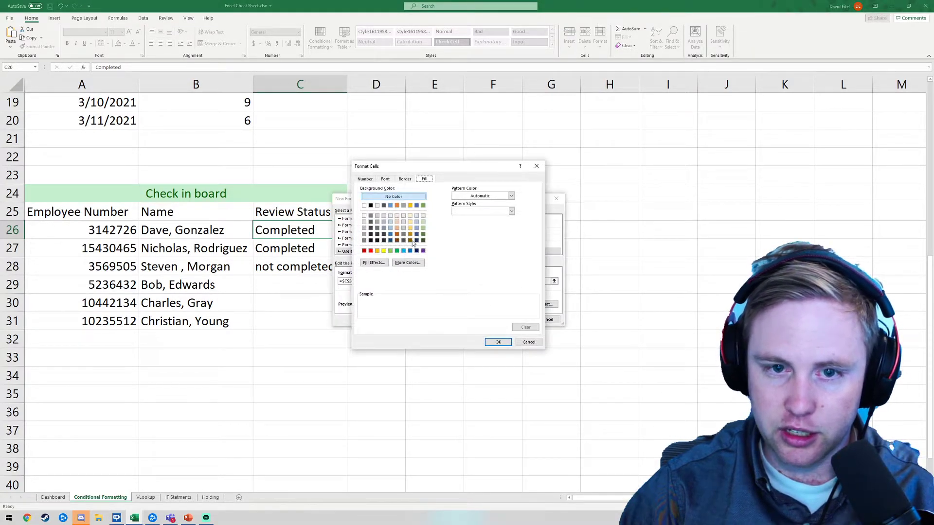
click(424, 207)
click(498, 342)
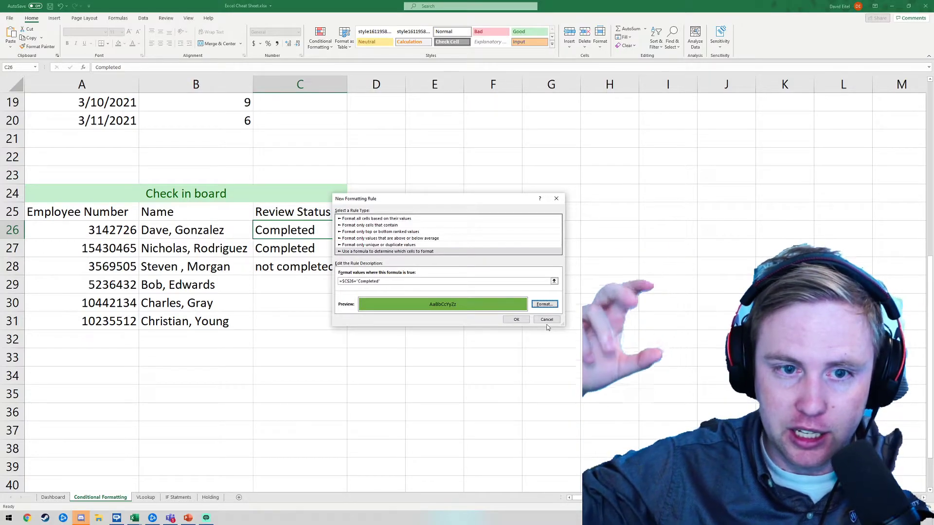
click(516, 320)
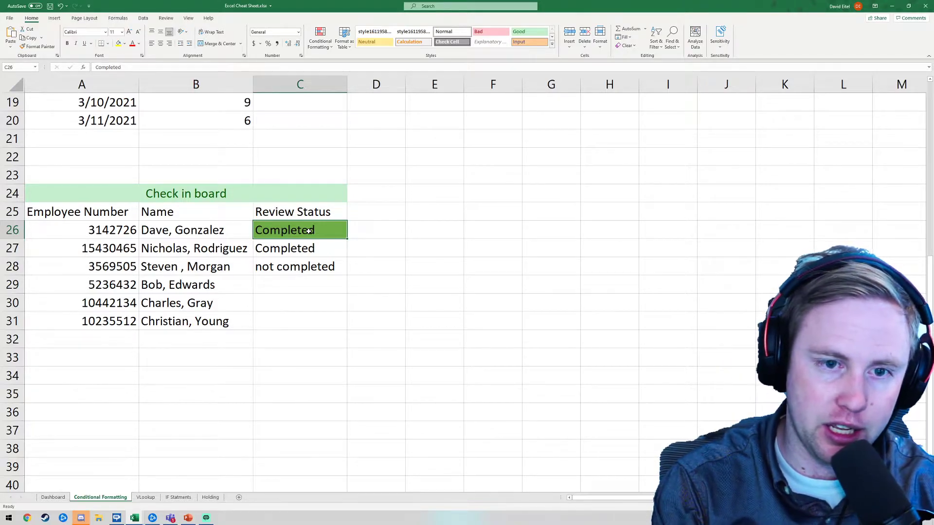
Step: Test the rule on the review status in C26 by entering "not completed" and switching it back to Completed
text(not completed)
key(Return)
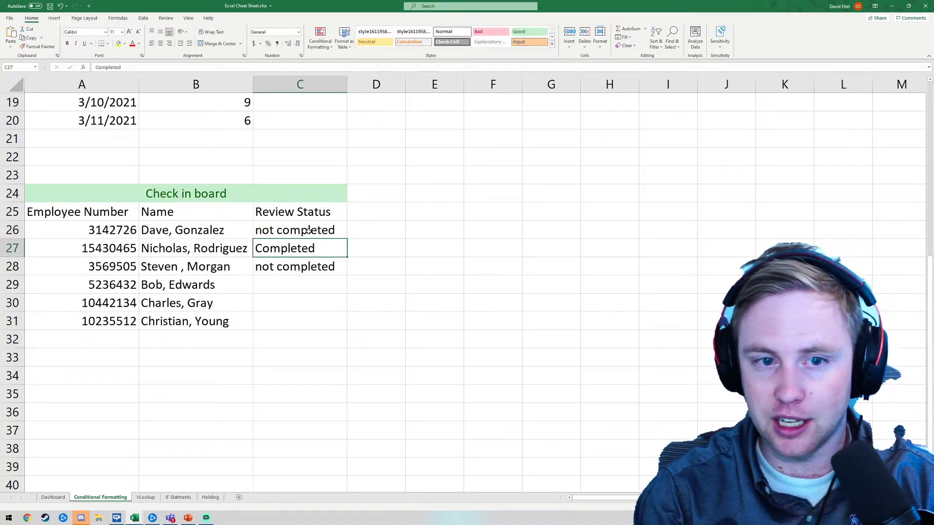
click(308, 230)
text(com)
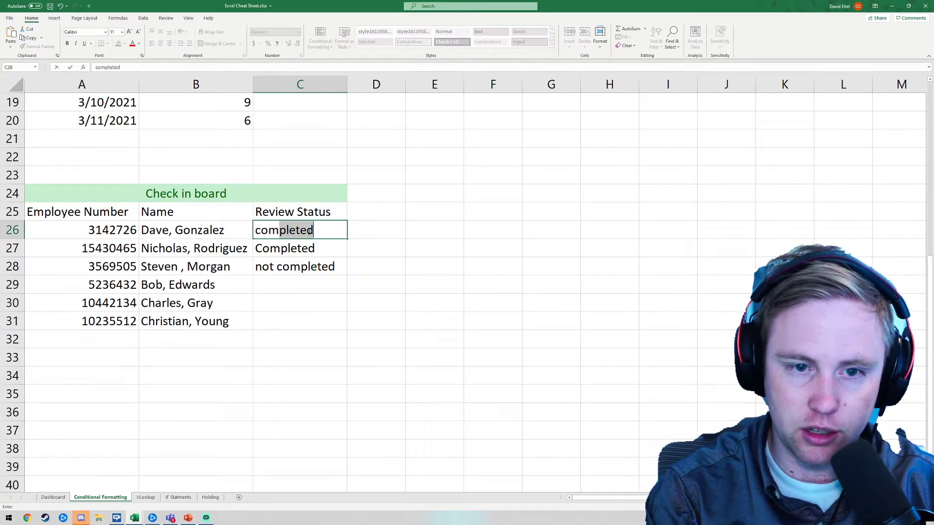
key(Return)
Step: Copy the formatting of C26, including its conditional formatting rule, to C27 with Format Painter
click(303, 232)
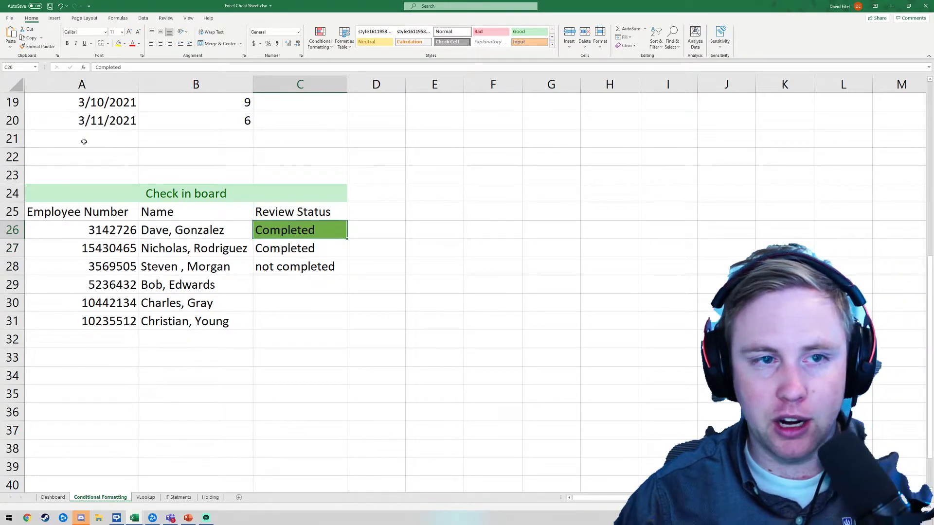
click(38, 46)
click(286, 249)
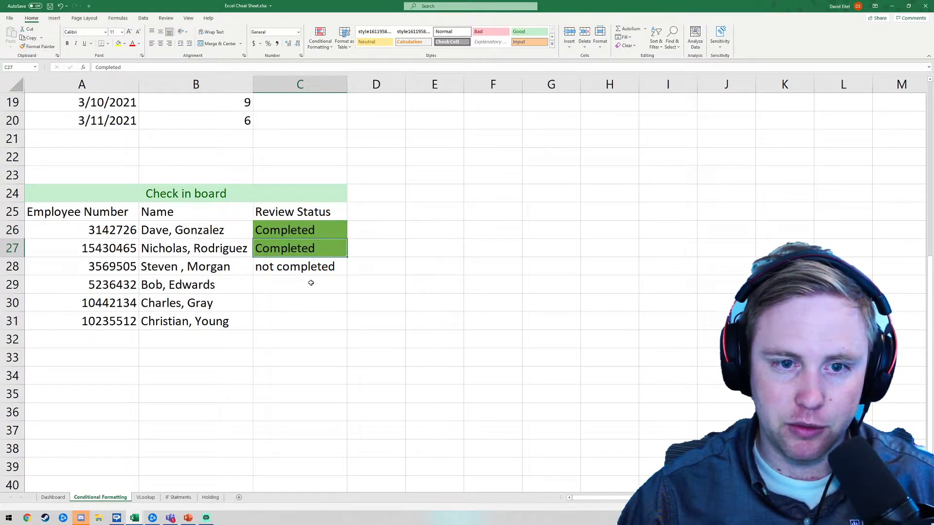
Step: Replace the review status in C27 with "non" to test the copied rule
double_click(301, 249)
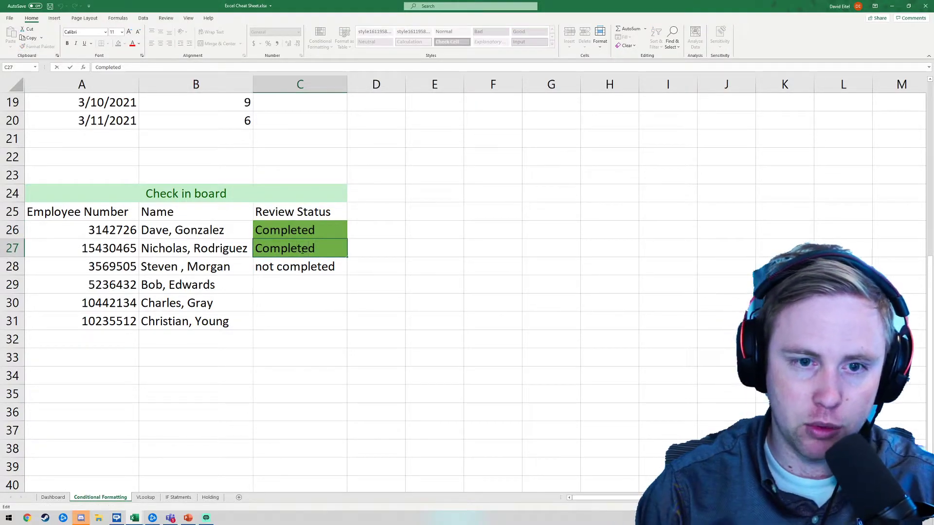
key(BackSpace)
key(BackSpace)
key(BackSpace)
key(BackSpace)
key(BackSpace)
key(BackSpace)
key(BackSpace)
key(BackSpace)
key(BackSpace)
text(non)
key(Return)
Step: Clear the review status text in C27
click(302, 250)
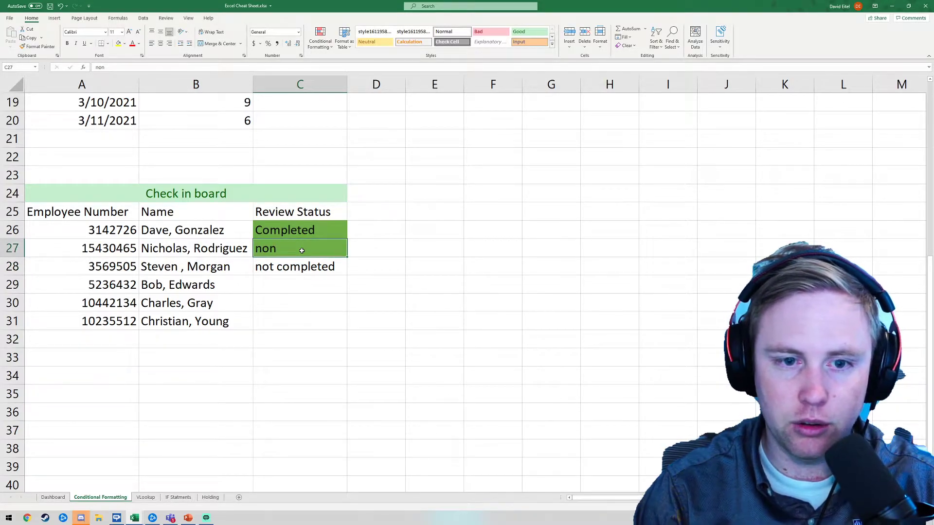
text(Non-com)
key(BackSpace)
key(BackSpace)
key(BackSpace)
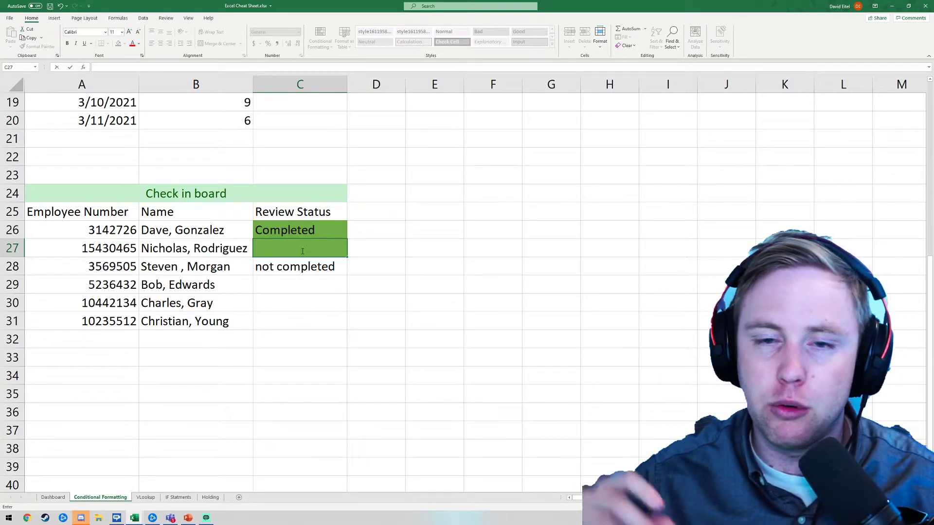
Step: Enter the formula =ISTEXT(C26) in D26, beside the first review status
click(365, 231)
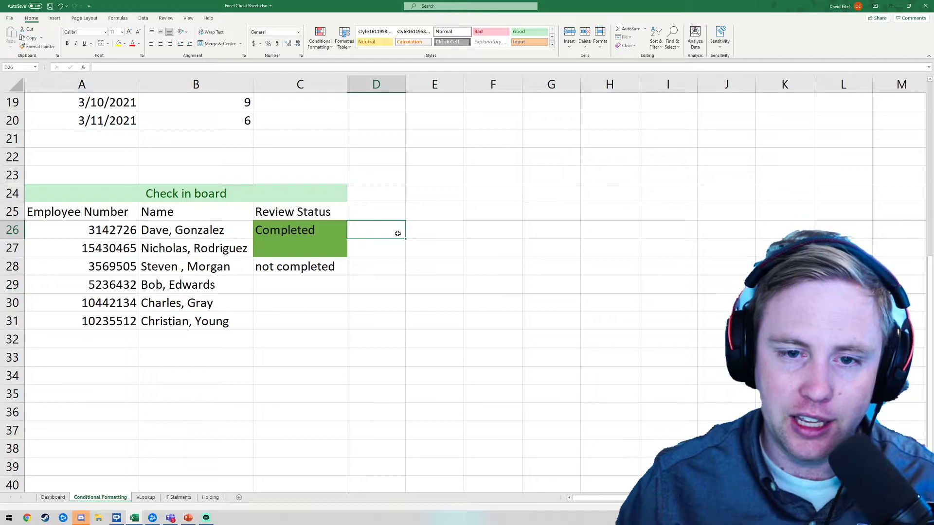
text(=)
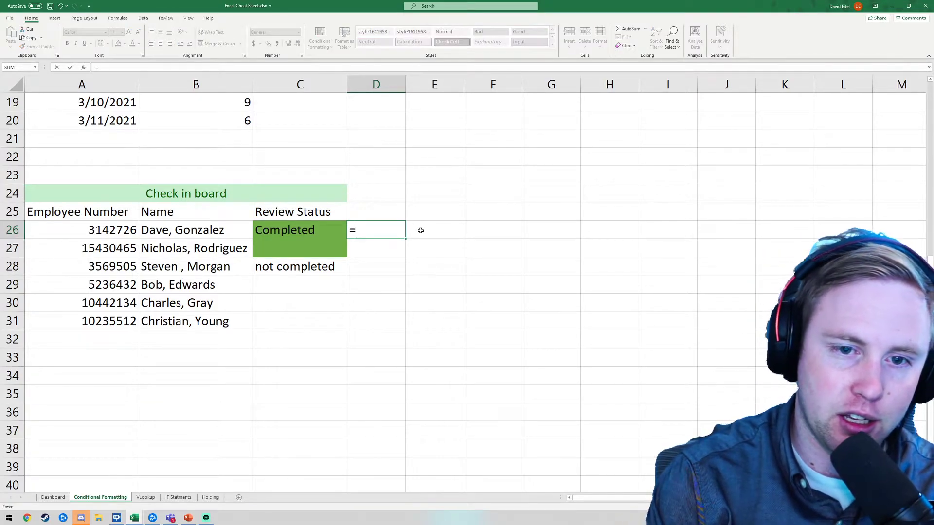
text(of)
key(BackSpace)
key(BackSpace)
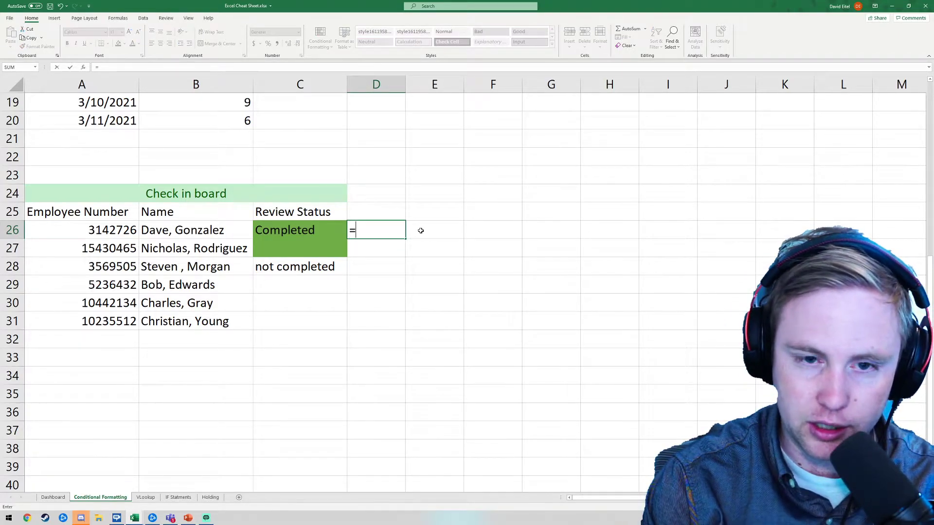
text(ist)
key(Tab)
key(Left)
text())
key(Return)
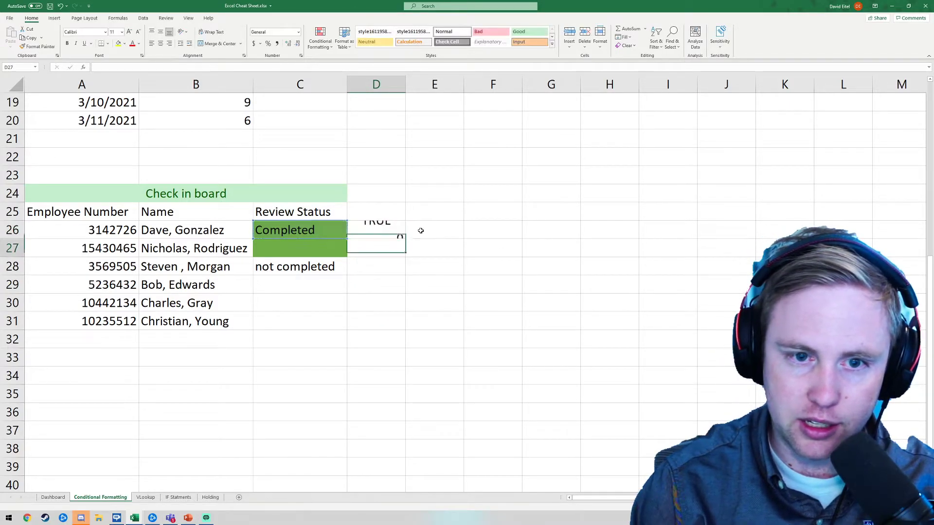
Step: Fill the ISTEXT formula from D26 down to D31 and inspect the copied formula in D28
click(398, 232)
double_click(406, 239)
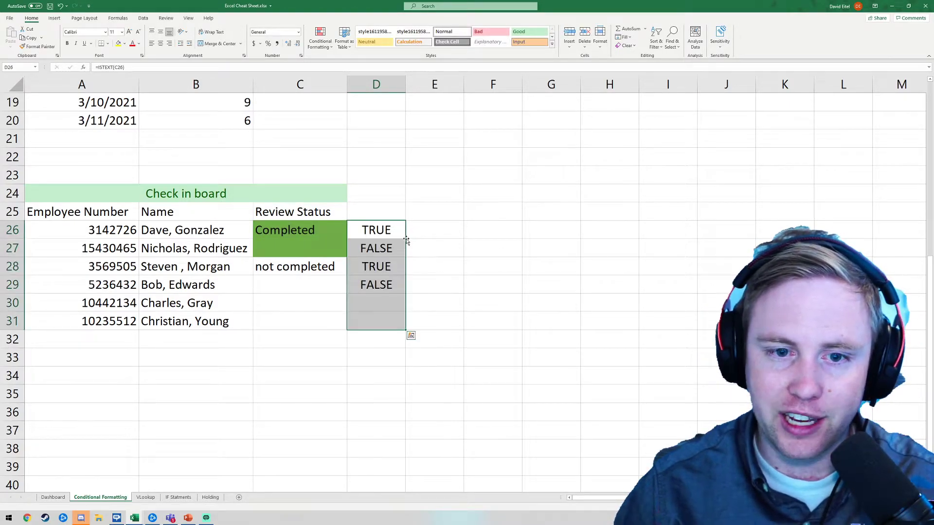
click(378, 271)
double_click(381, 267)
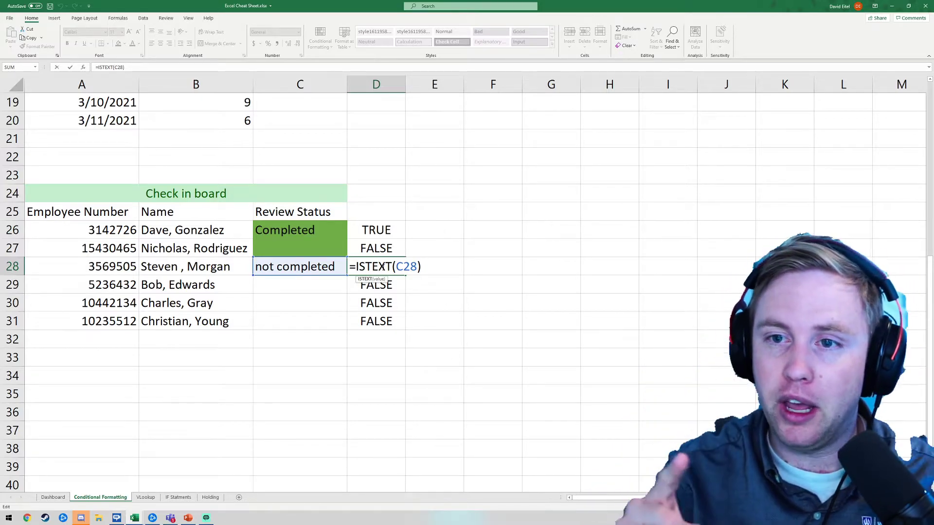
key(ctrl+Return)
Step: Edit the C26 conditional formatting rule so its formula uses a relative reference, =C26="Completed", and apply the change
click(293, 233)
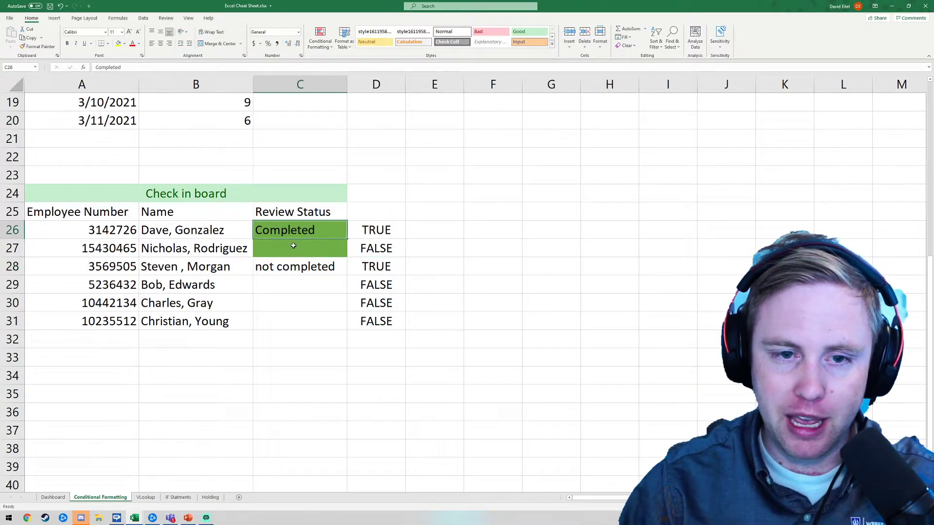
click(321, 43)
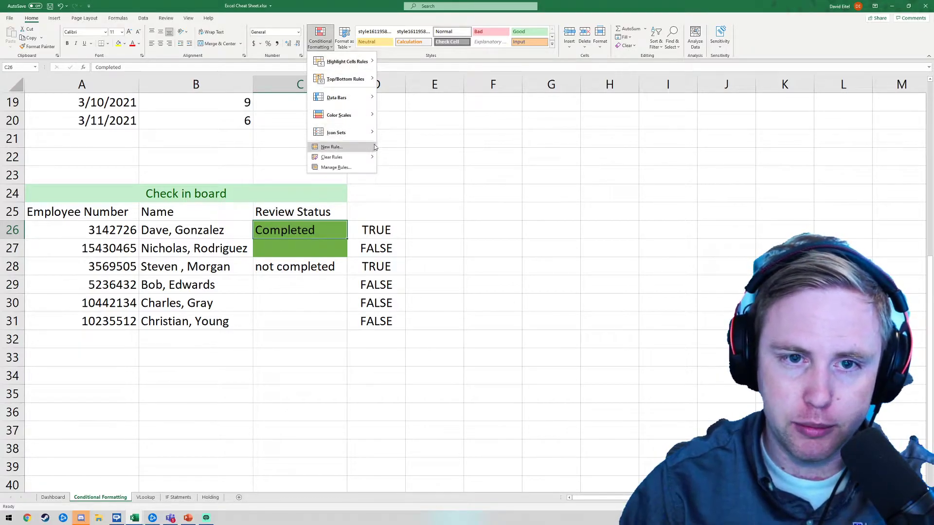
click(332, 166)
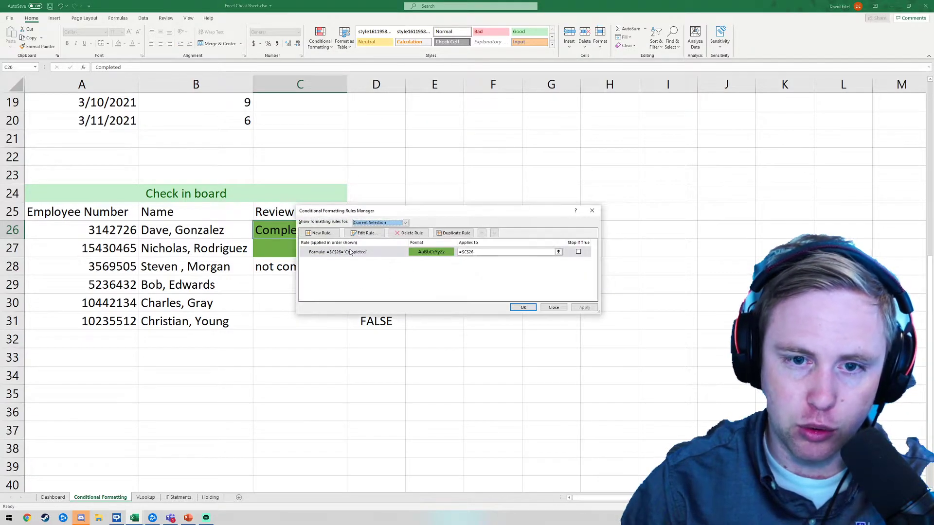
click(338, 252)
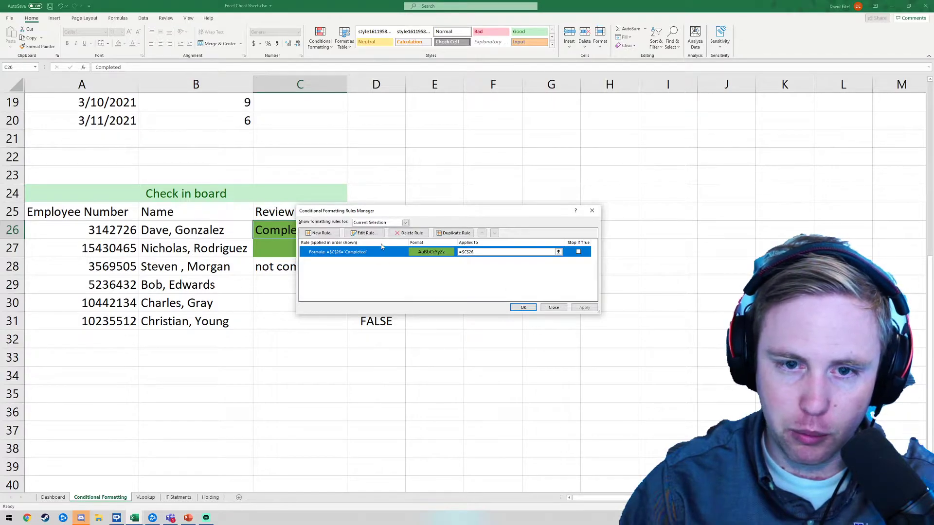
click(367, 234)
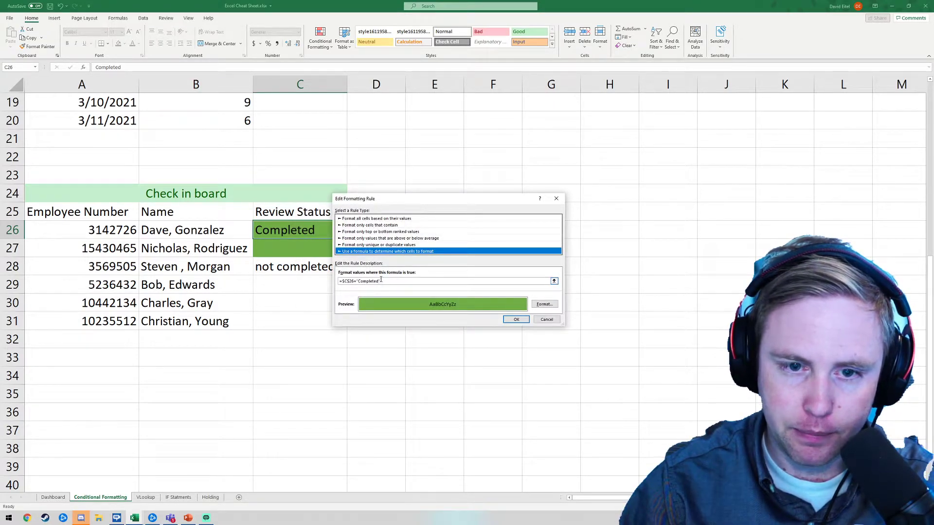
click(339, 282)
drag(342, 283, 353, 284)
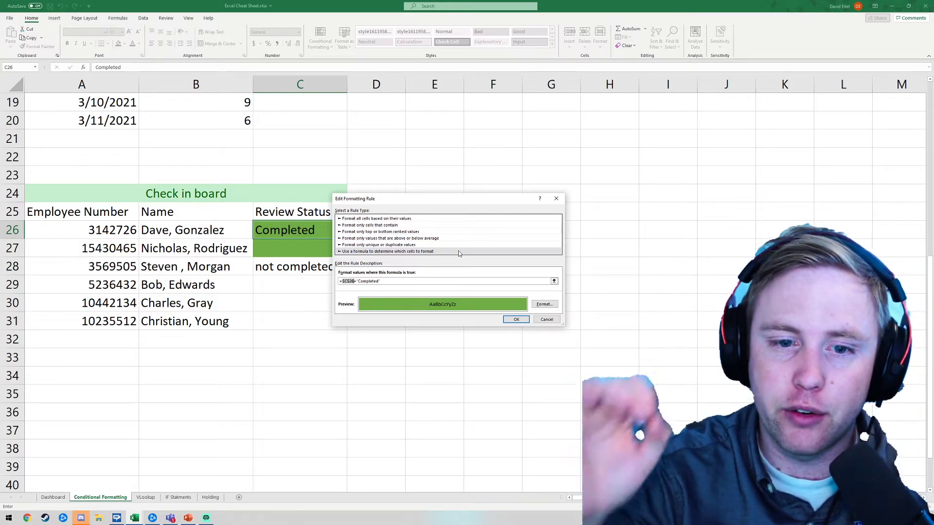
click(349, 281)
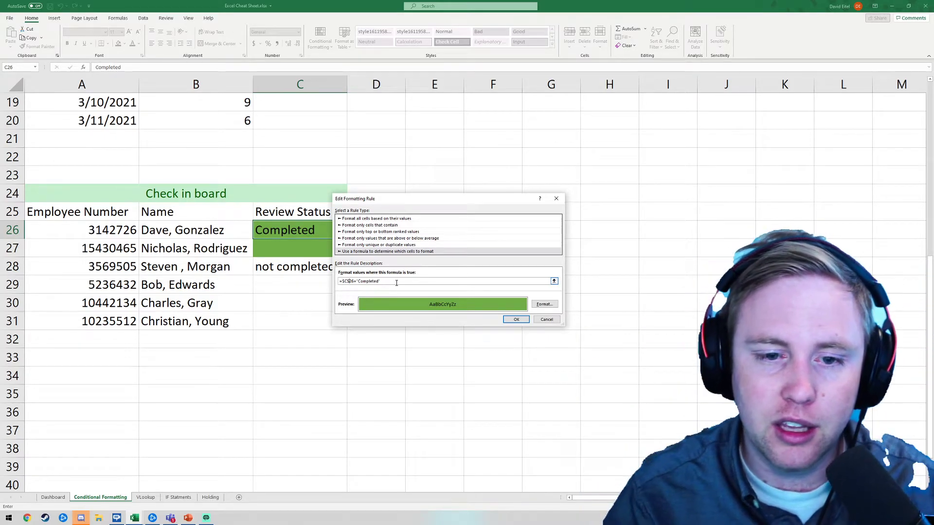
key(BackSpace)
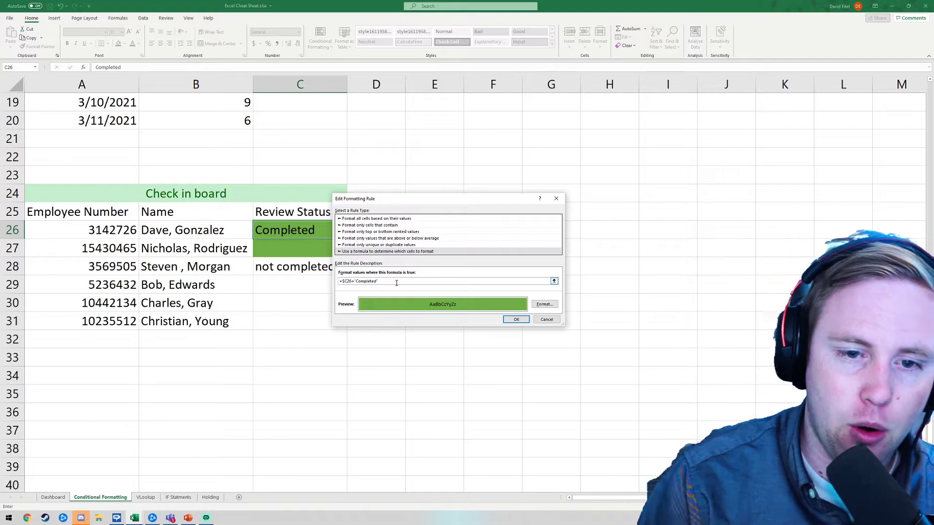
key(Left)
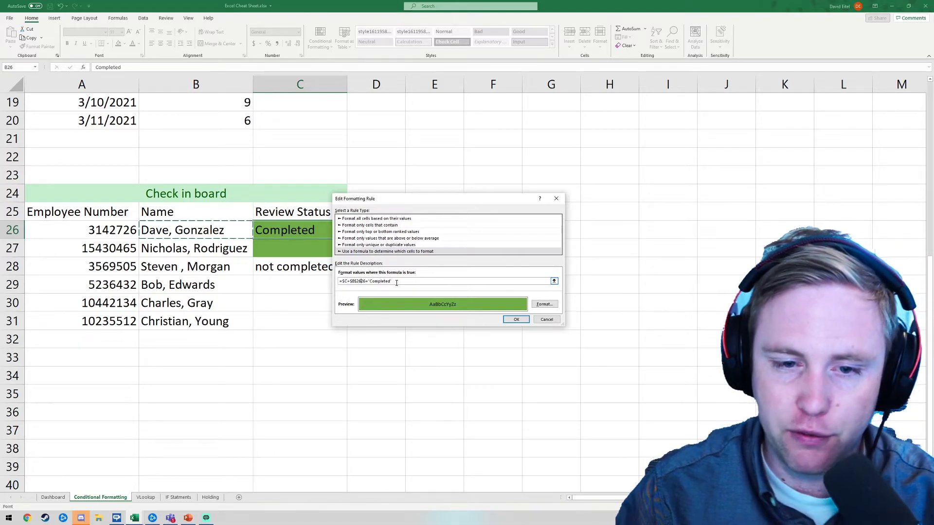
key(BackSpace)
key(BackSpace)
key(BackSpace)
key(BackSpace)
key(BackSpace)
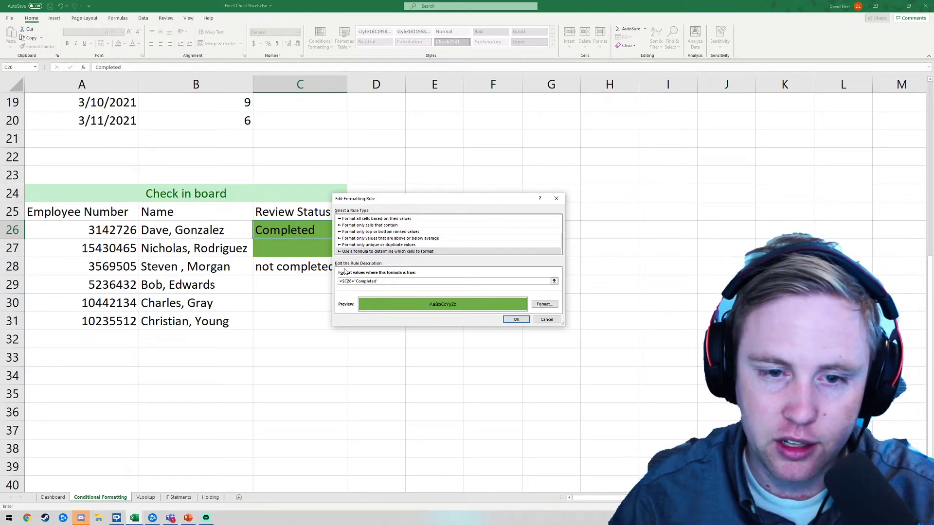
key(BackSpace)
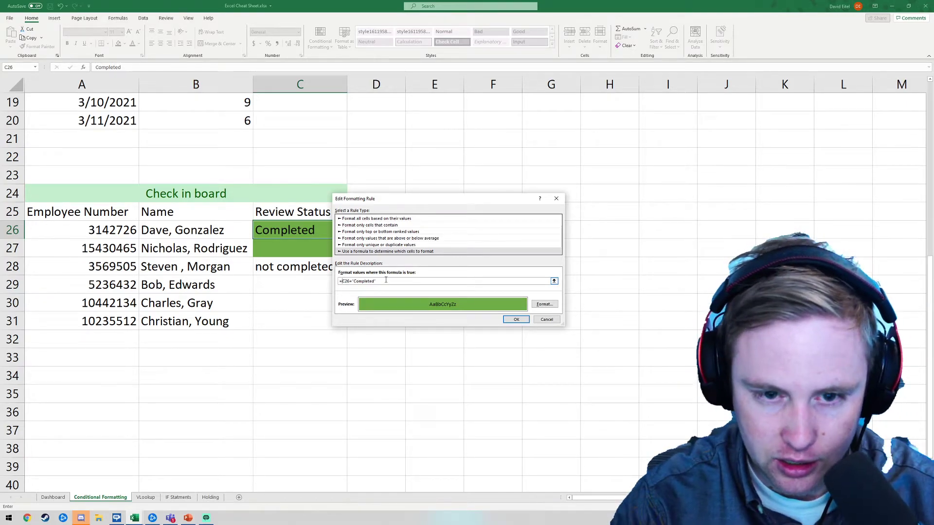
click(517, 320)
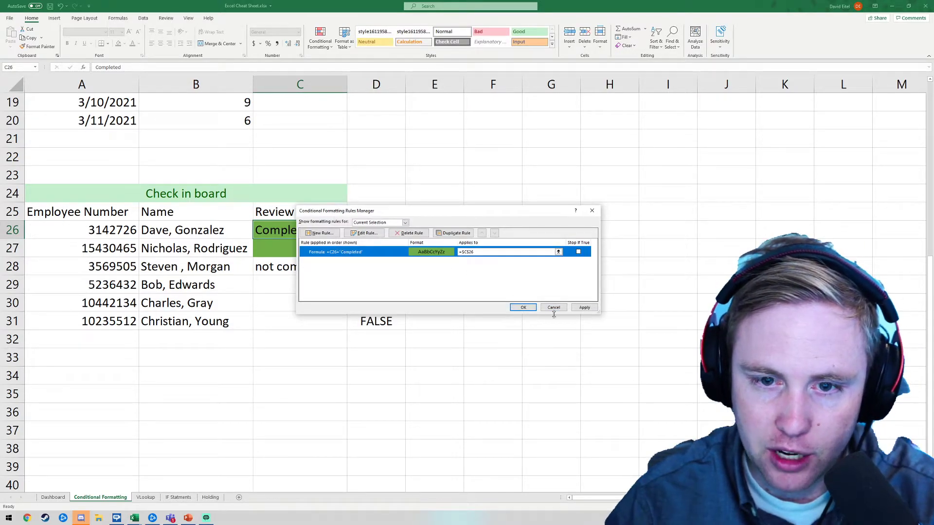
click(584, 307)
click(523, 308)
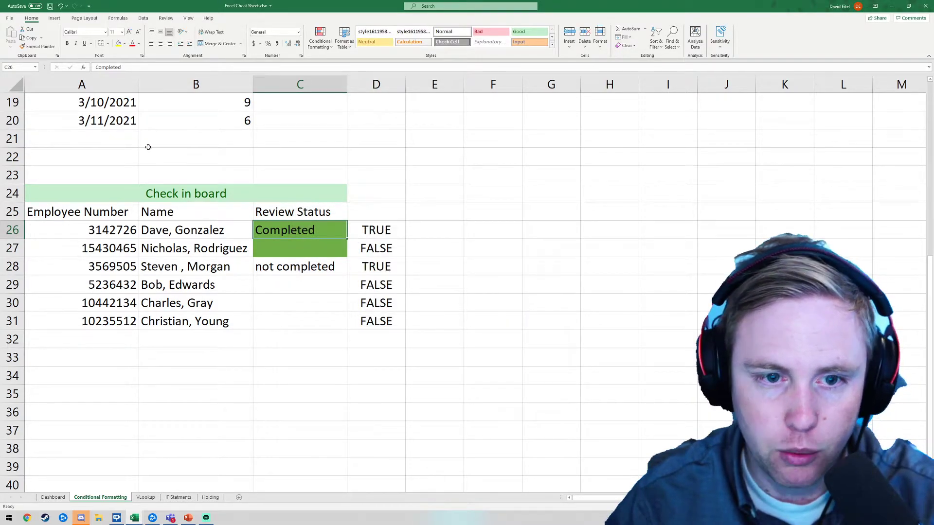
Step: Copy C26's formatting to the Review Status cells below it and enter Completed in C27
click(39, 46)
mouse_move(292, 244)
mouse_down()
mouse_move(287, 308)
mouse_move(296, 307)
mouse_up()
click(323, 247)
text(Completed)
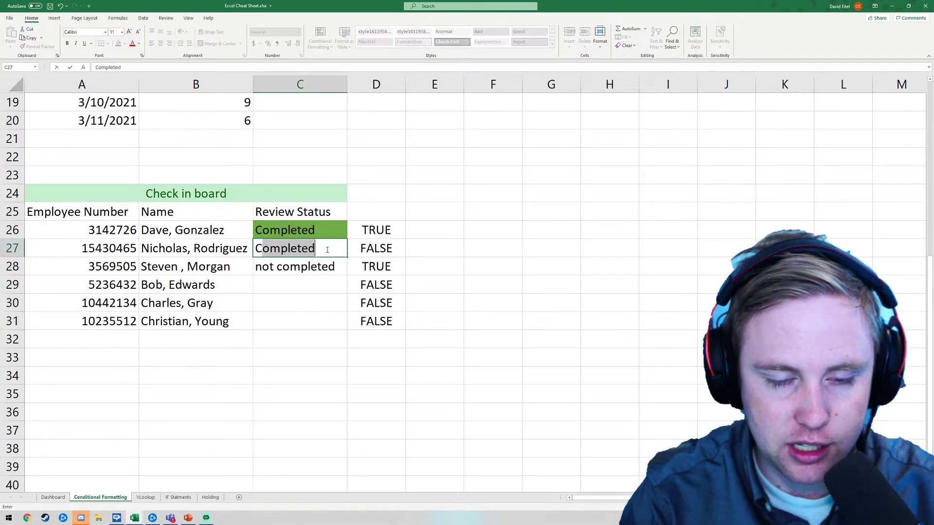
key(Return)
Step: Test the relative rule by entering "non" as the review status in C27 and C26
click(327, 250)
text(non)
key(Return)
key(Up)
key(Up)
text(non)
key(Return)
Step: Set the review status in C27 to Completed
text(competed)
key(BackSpace)
key(BackSpace)
key(BackSpace)
key(BackSpace)
key(BackSpace)
key(BackSpace)
key(BackSpace)
text(Completed)
key(Return)
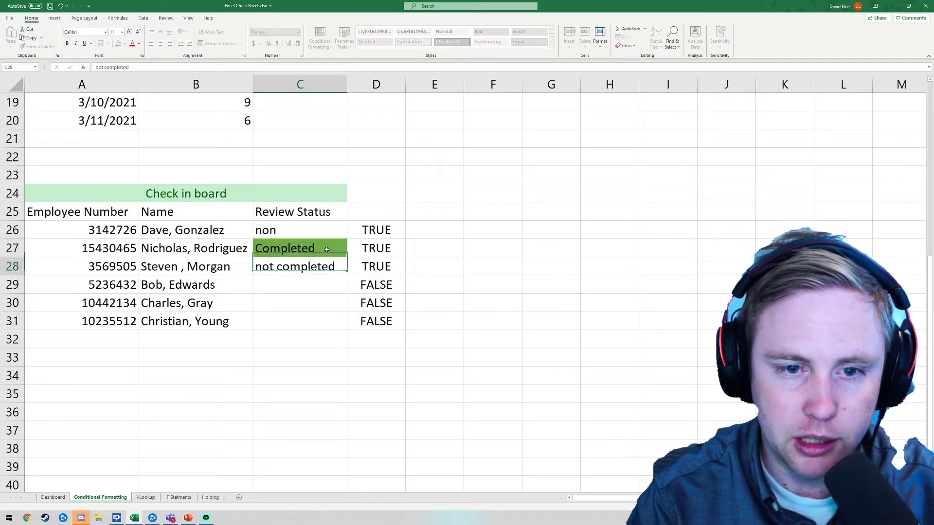
Step: Fill Completed from C27 down to C31, and replace the statuses in C29, C30 and C31 with "non"
click(302, 247)
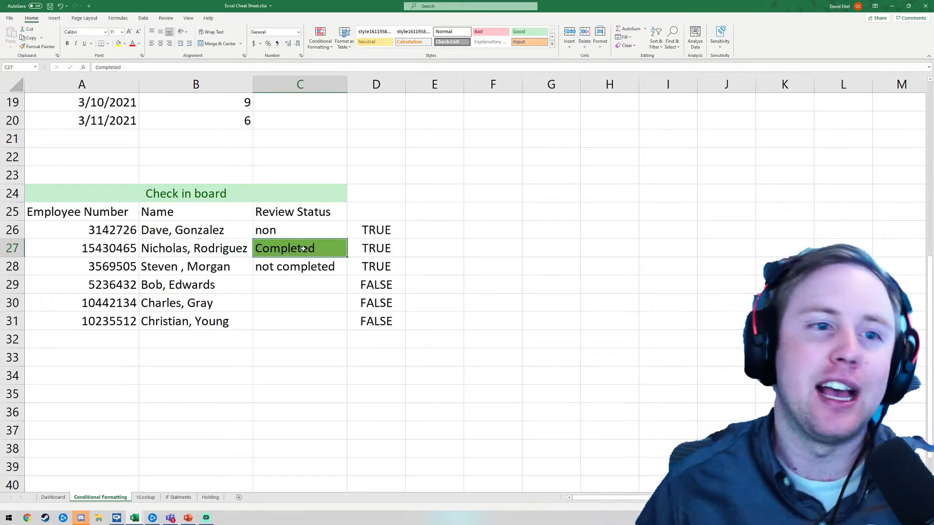
drag(347, 257, 341, 326)
click(311, 285)
click(311, 285)
text(non)
key(Return)
text(non)
key(Return)
text(non)
key(Return)
Step: Clear the review statuses in C29:C31 and in C26
key(Up)
key(Delete)
key(Up)
key(Delete)
key(Up)
key(Delete)
key(Up)
key(Up)
key(Up)
key(Delete)
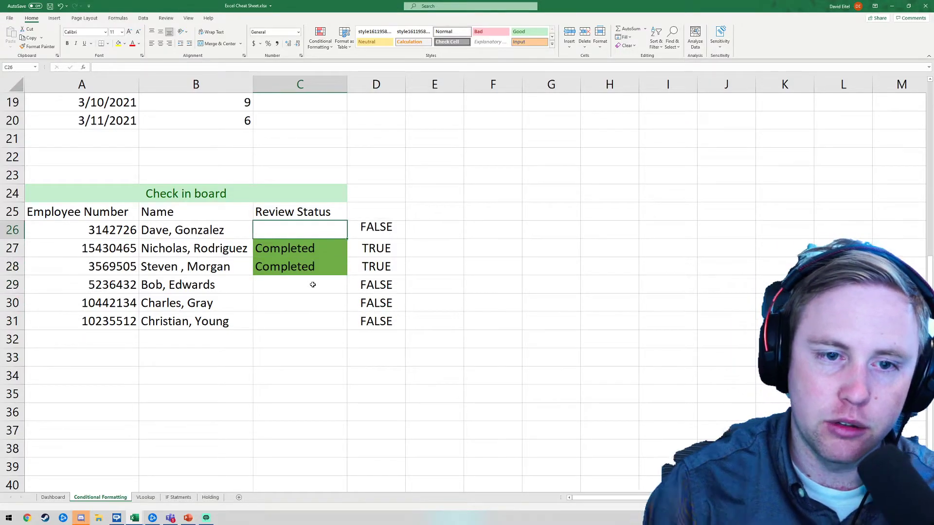
key(Down)
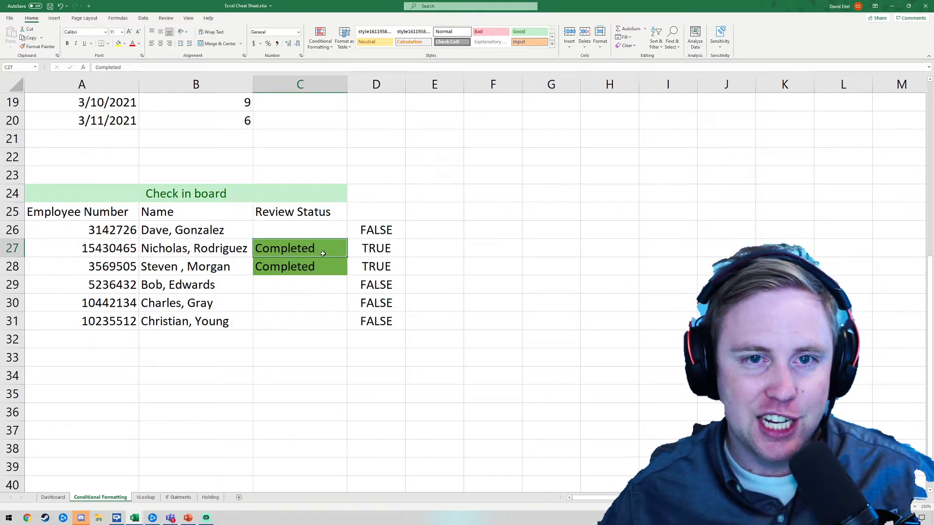
click(317, 290)
click(319, 254)
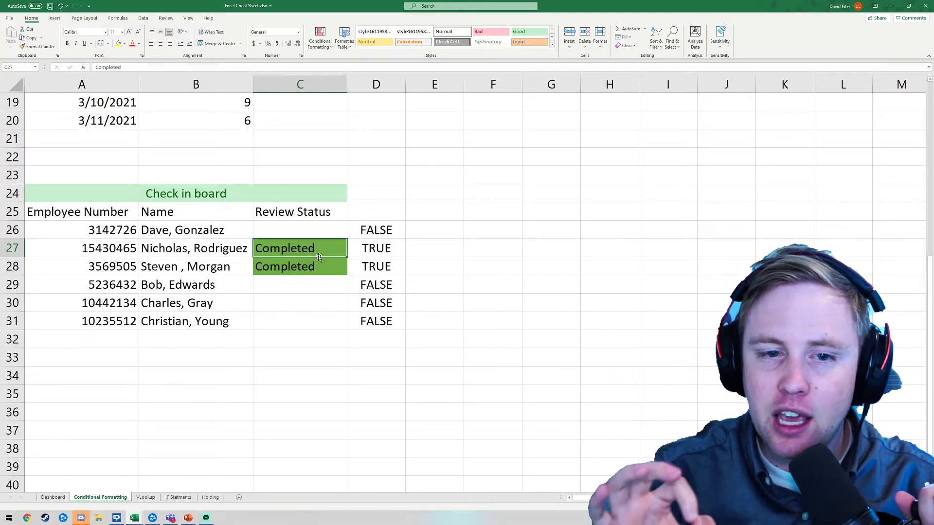
click(312, 229)
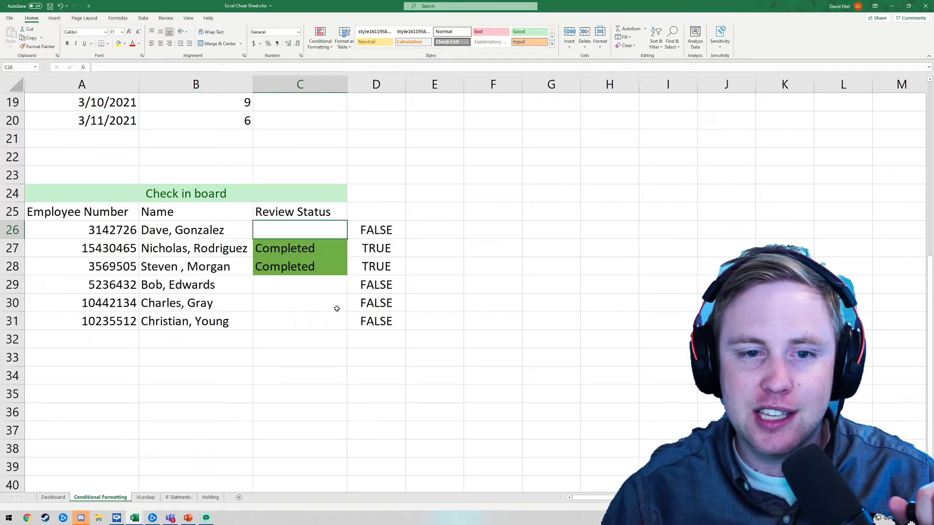
Step: Start a new conditional formatting rule for all of row 26 that uses a formula to determine which cells to format
click(12, 230)
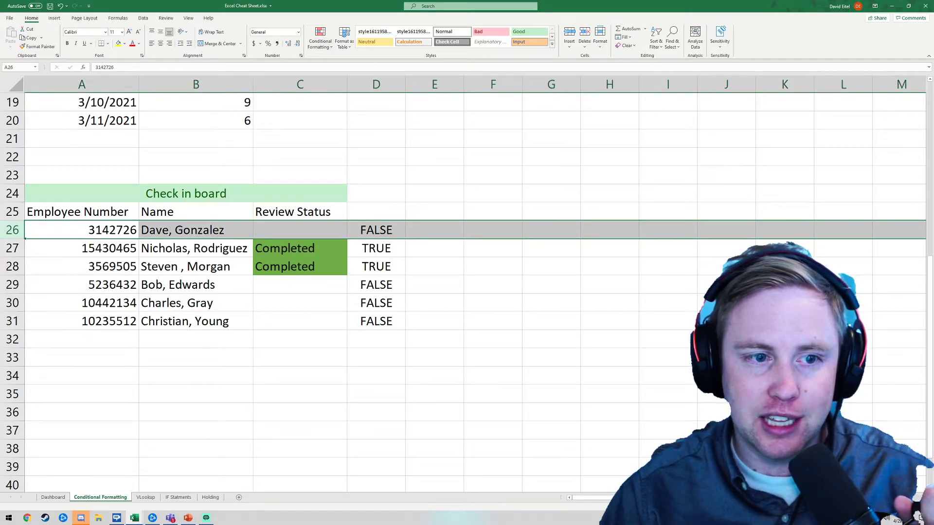
click(320, 38)
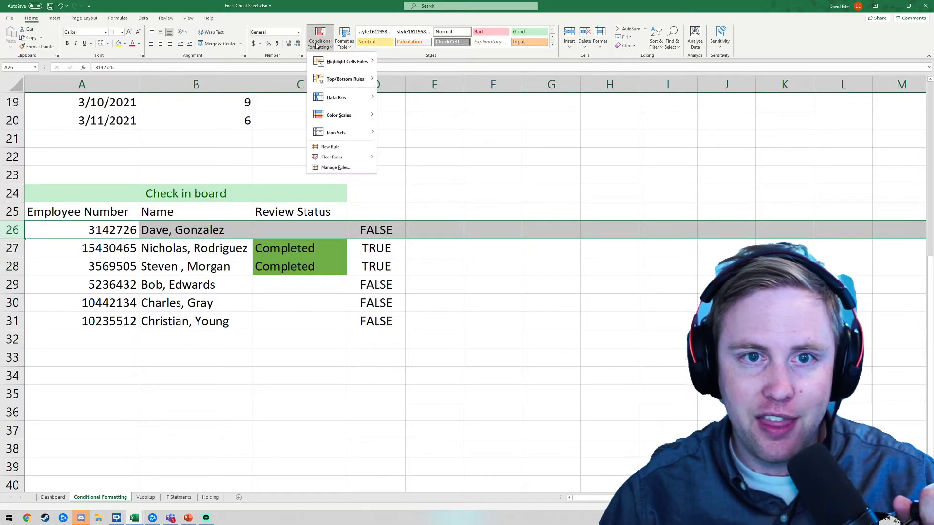
click(362, 152)
click(400, 244)
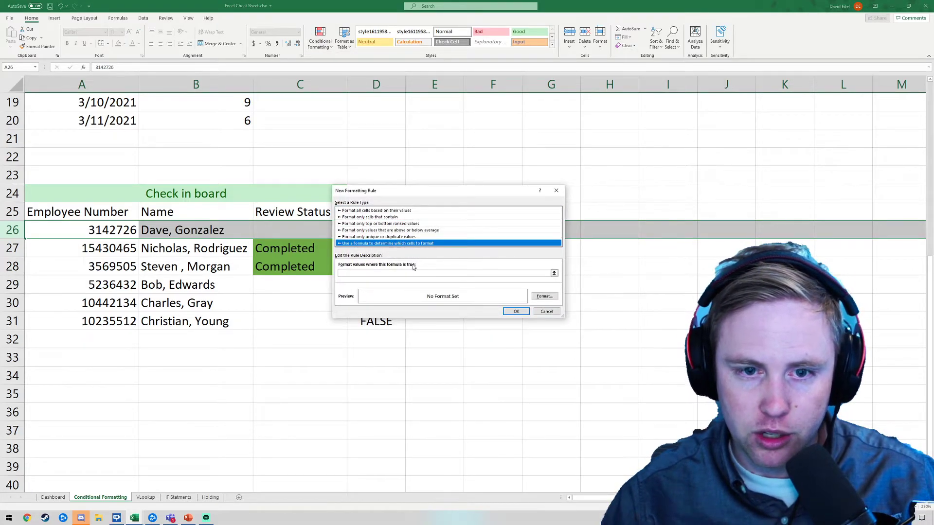
click(554, 273)
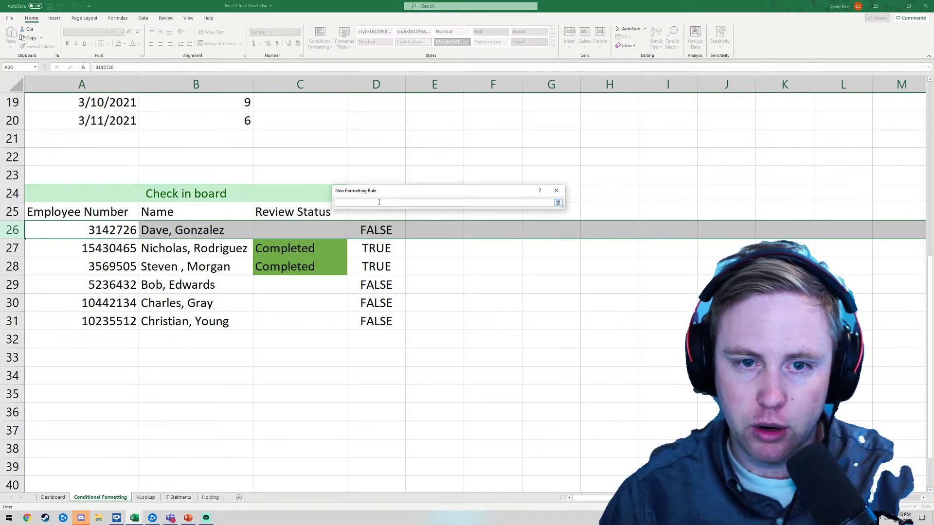
drag(424, 192, 467, 181)
click(601, 192)
click(598, 262)
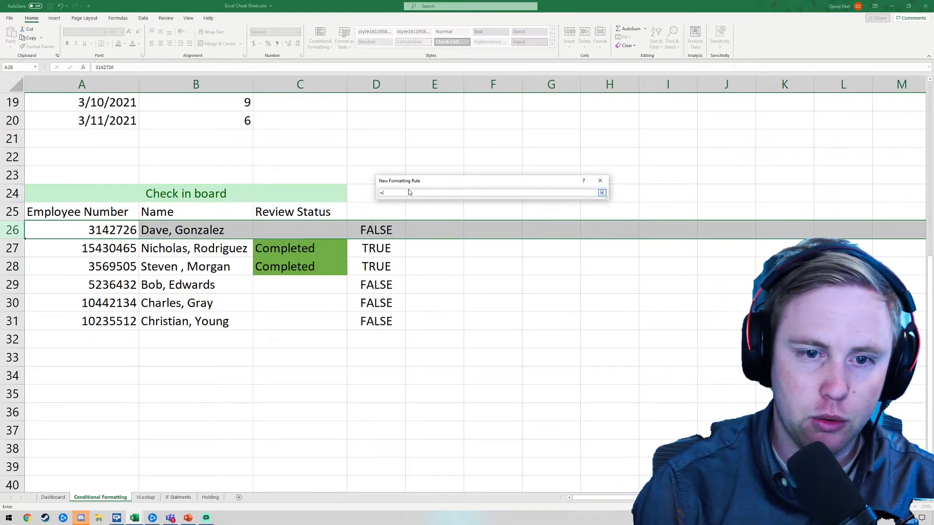
Step: Set the rule's formula to =$C26="completed", with only the column reference absolute
click(307, 227)
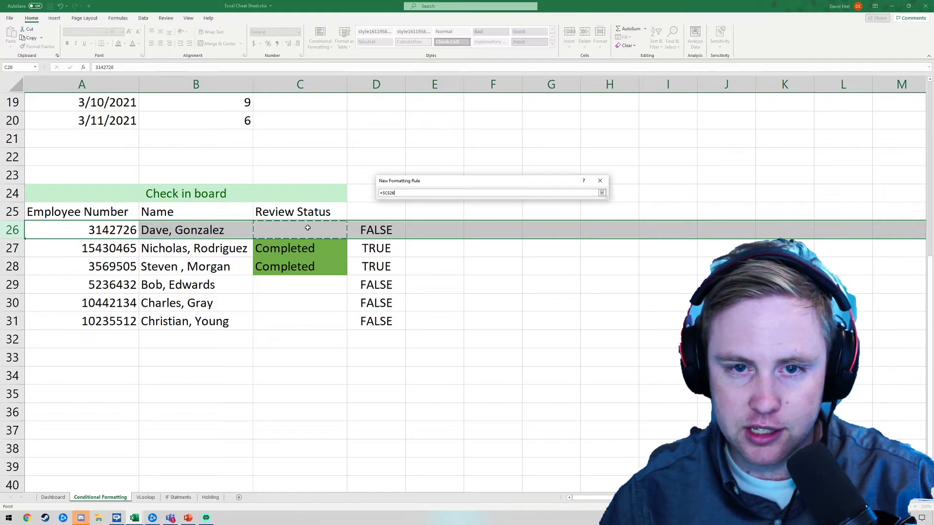
click(390, 192)
key(BackSpace)
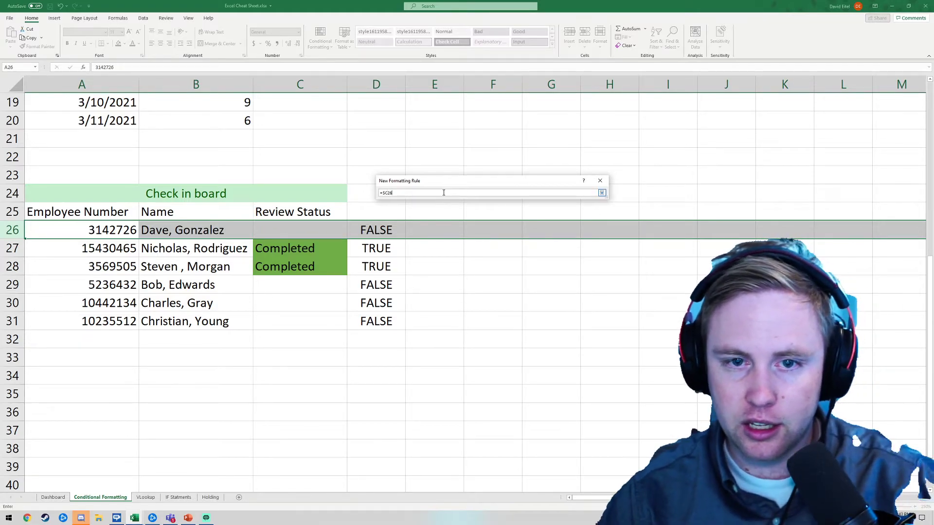
text(="Comp)
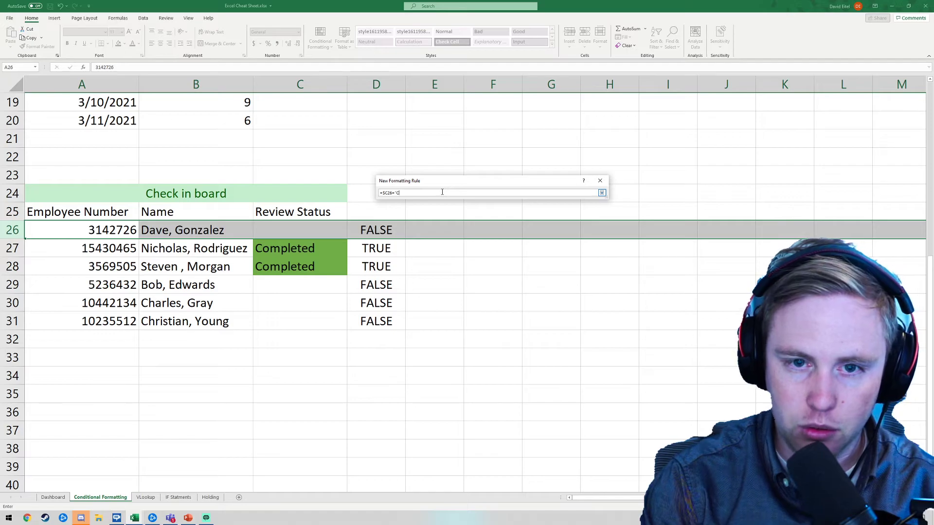
text(lete)
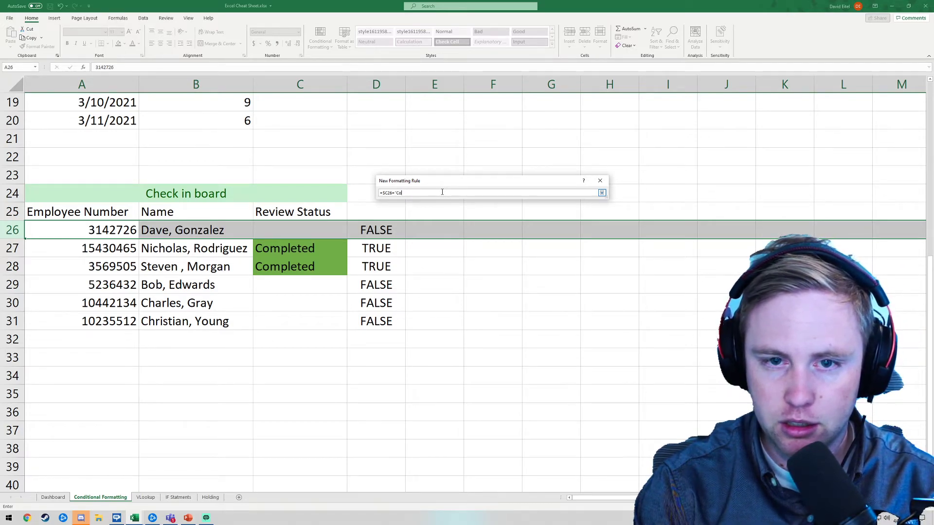
text(ompleted")
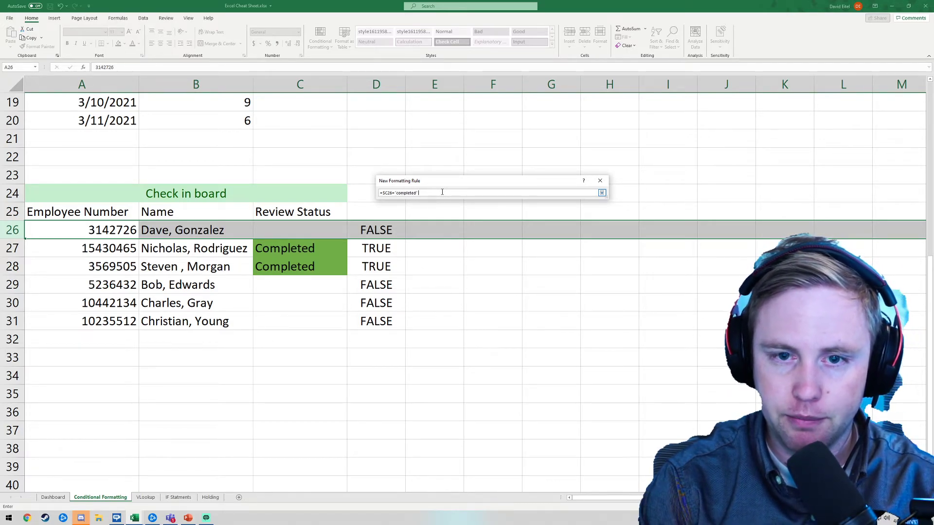
key(Return)
Step: Give the new row rule a light green background fill and create it
click(588, 286)
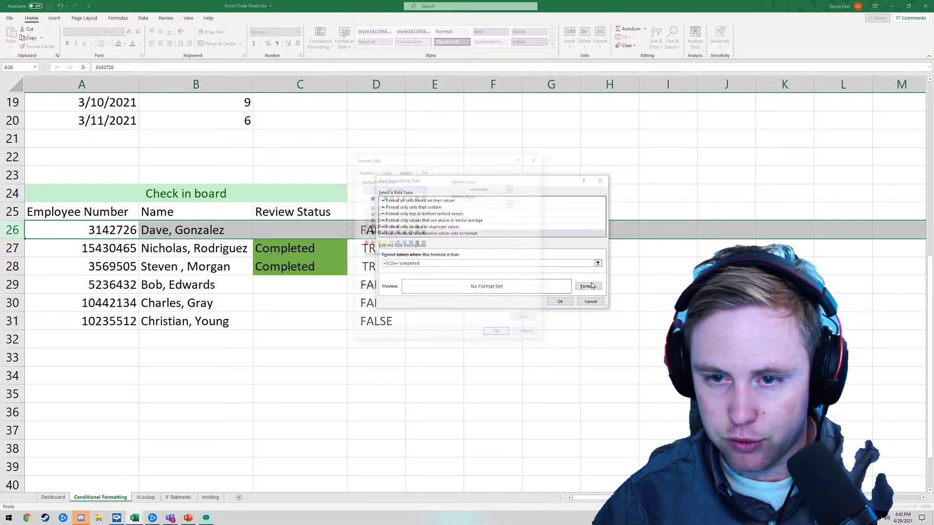
click(422, 214)
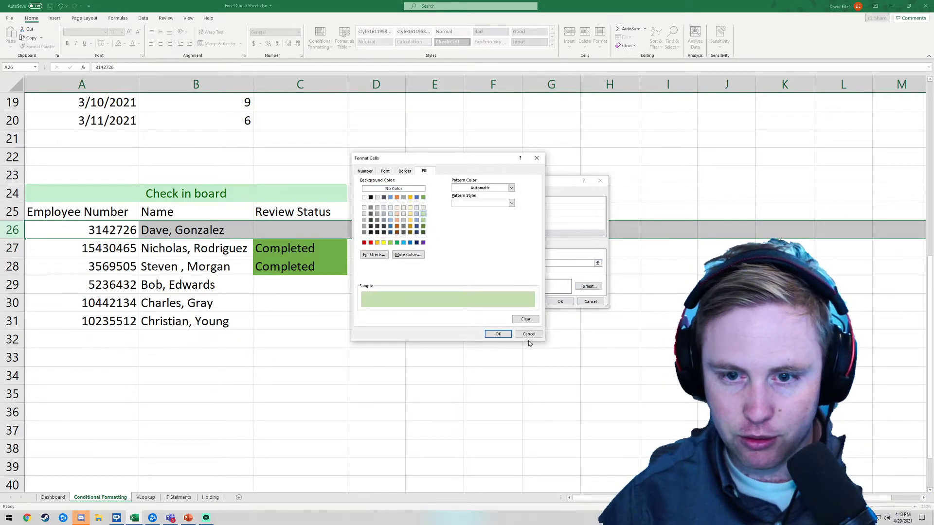
click(497, 334)
click(557, 306)
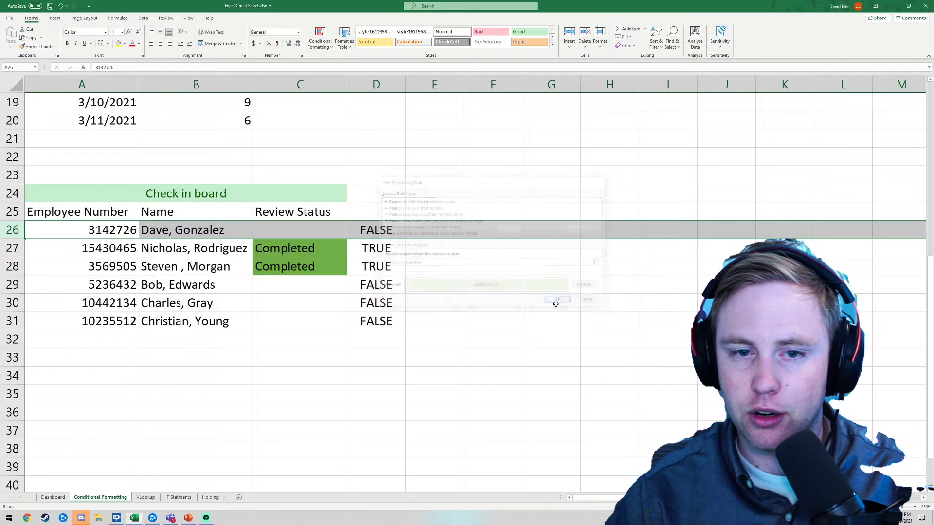
Step: Delete the older =C26="Completed" conditional formatting rule that applies only to C26
click(322, 43)
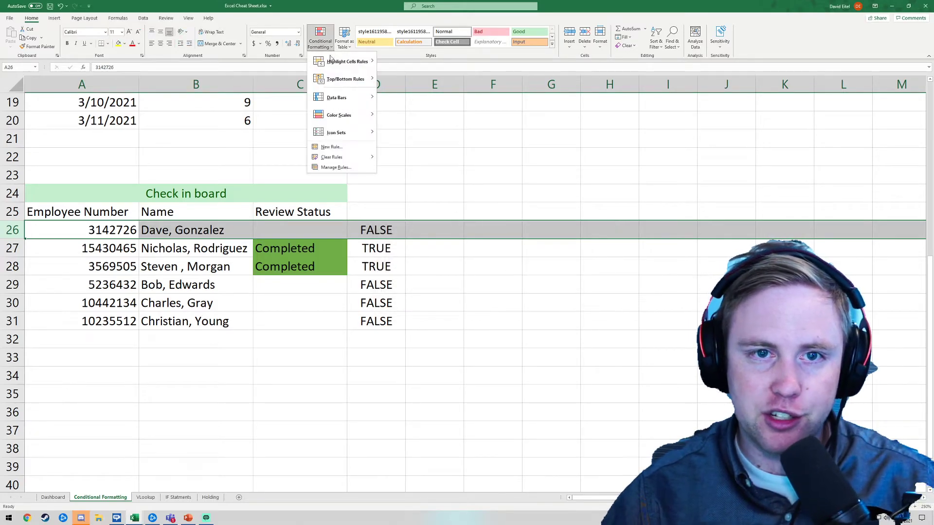
click(343, 167)
click(426, 245)
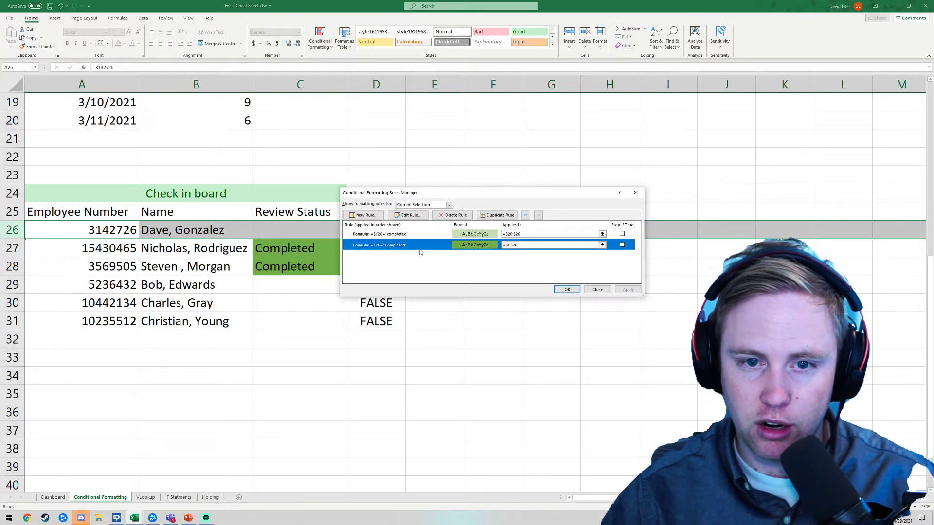
click(452, 215)
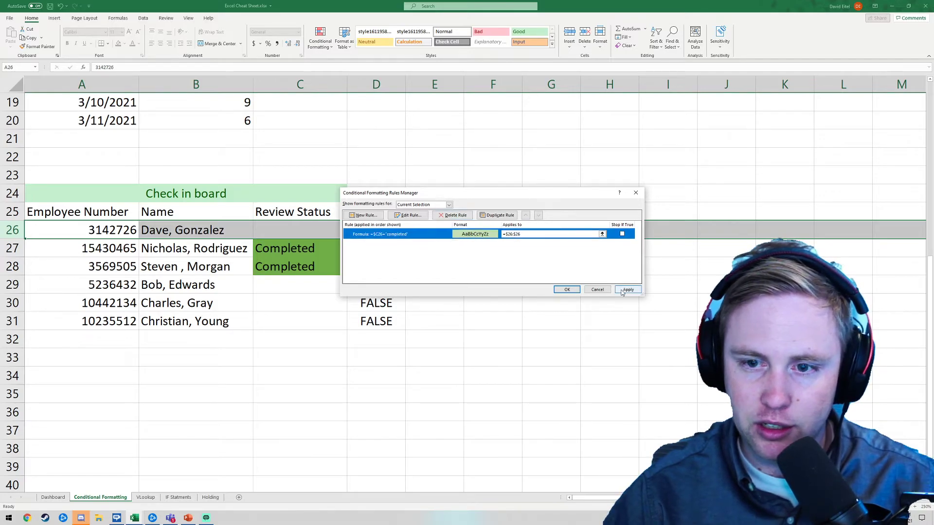
click(567, 289)
Step: Set the review status in C26 to Completed to test the whole-row rule
click(305, 229)
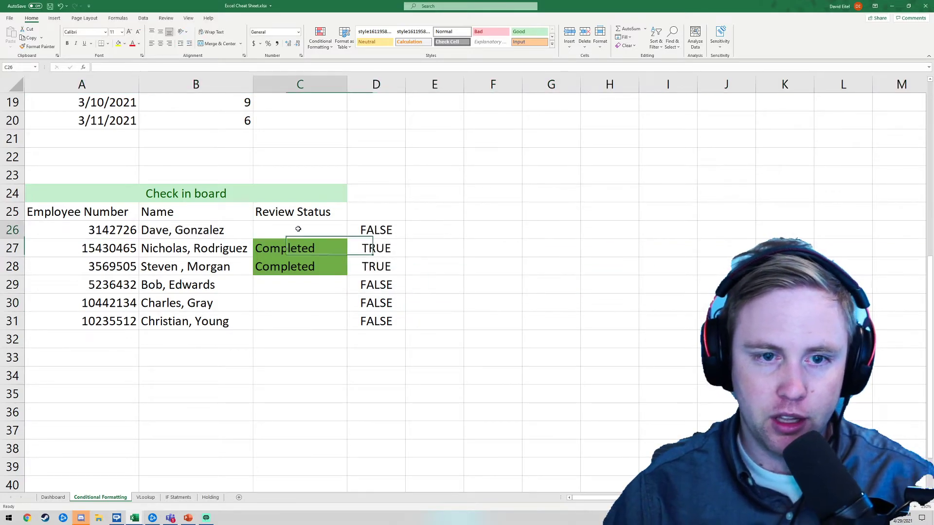
text(Co)
key(BackSpace)
key(BackSpace)
key(BackSpace)
text(Com)
key(Return)
drag(12, 231, 13, 254)
click(293, 247)
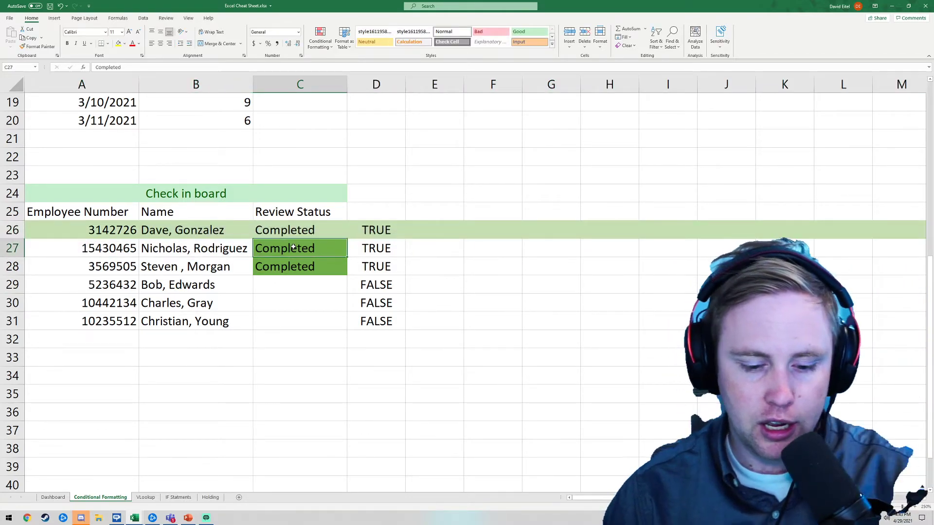
Step: Copy the formatting of C26 onto the single cell C27 with Format Painter
click(319, 230)
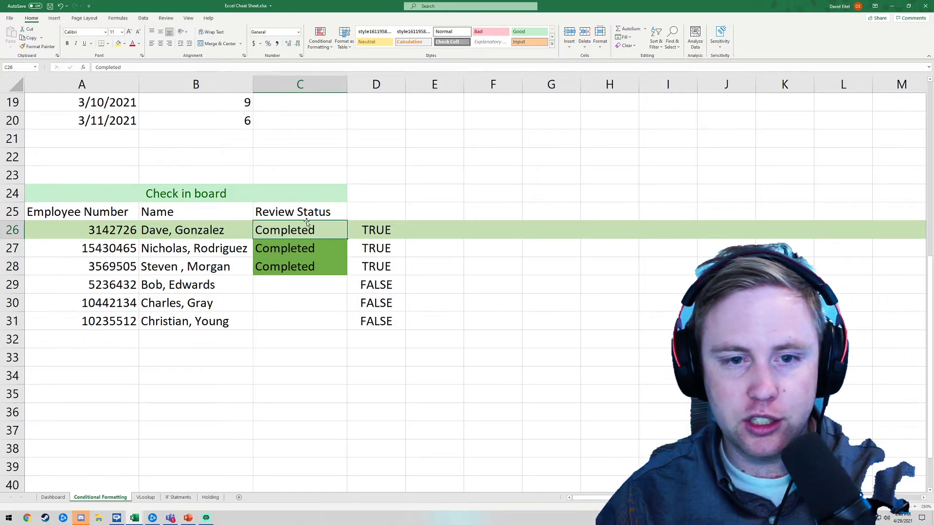
click(30, 48)
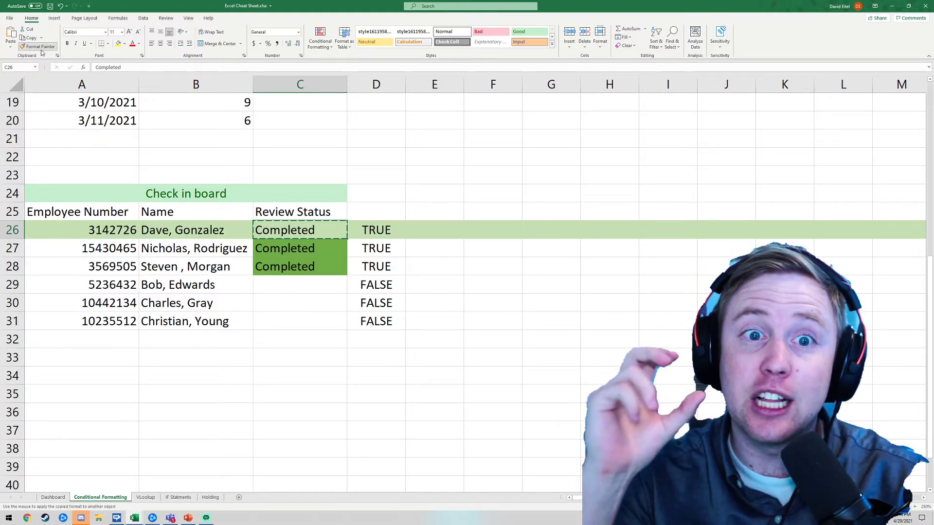
click(308, 247)
click(323, 321)
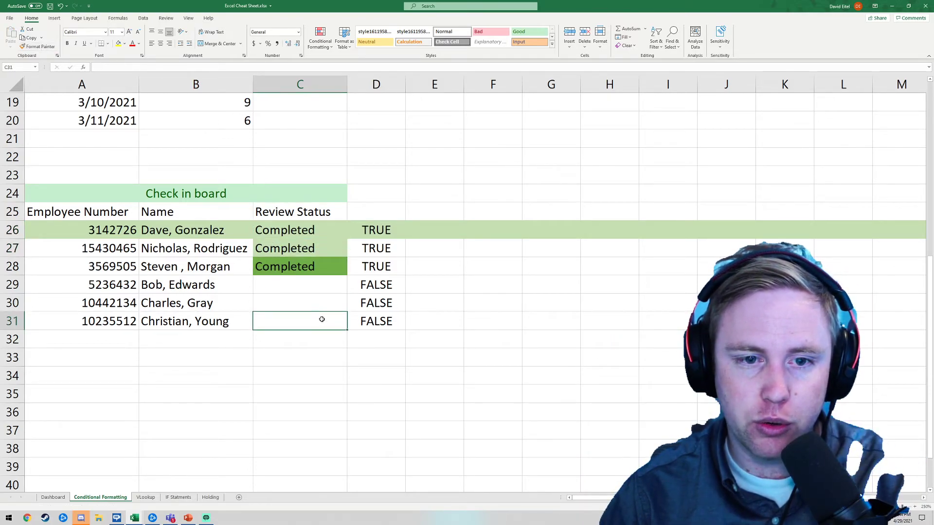
click(322, 253)
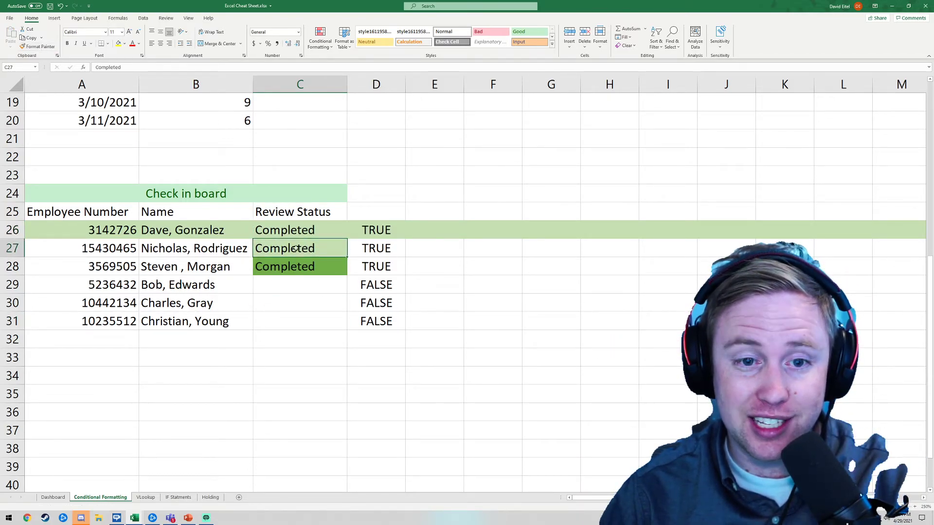
mouse_move(301, 246)
mouse_down()
mouse_move(358, 252)
mouse_move(306, 250)
mouse_up()
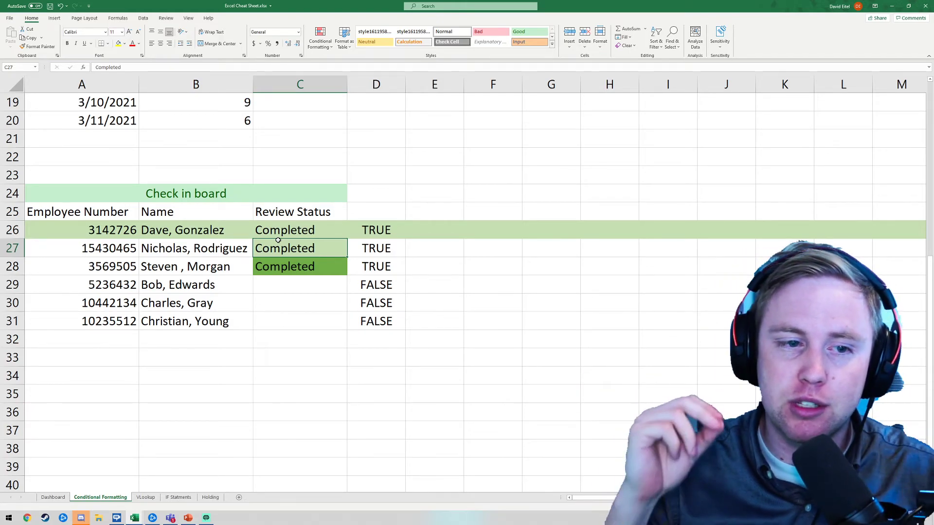
Step: Copy the formatting of the entire row 26 to the remaining employee rows, from row 27 down, with Format Painter
click(13, 248)
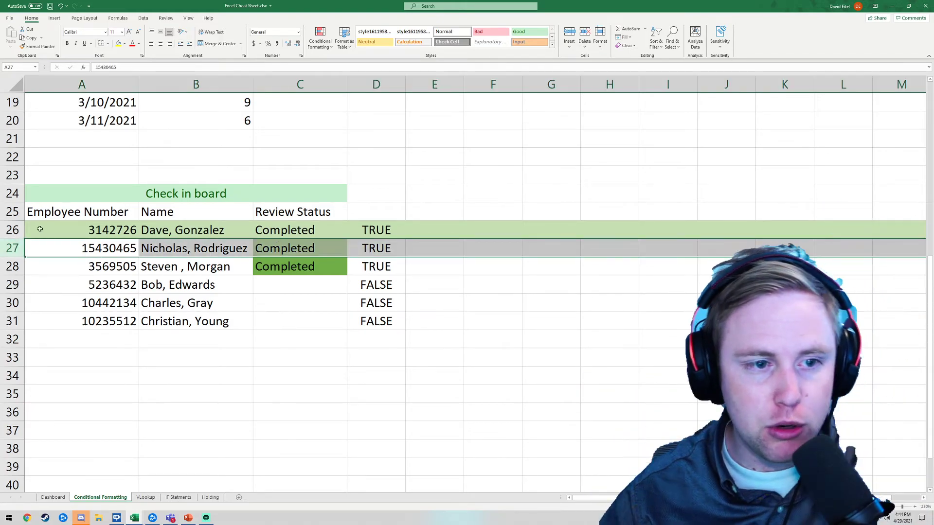
click(32, 47)
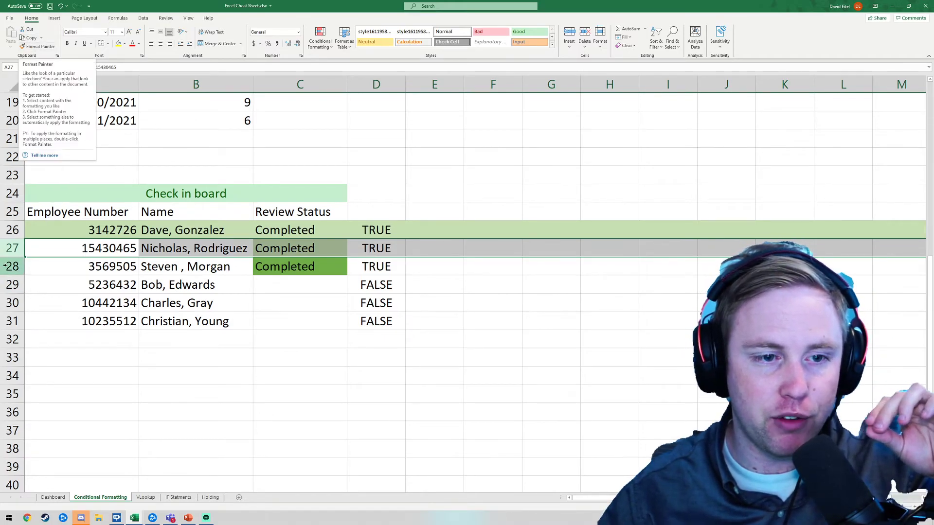
click(15, 229)
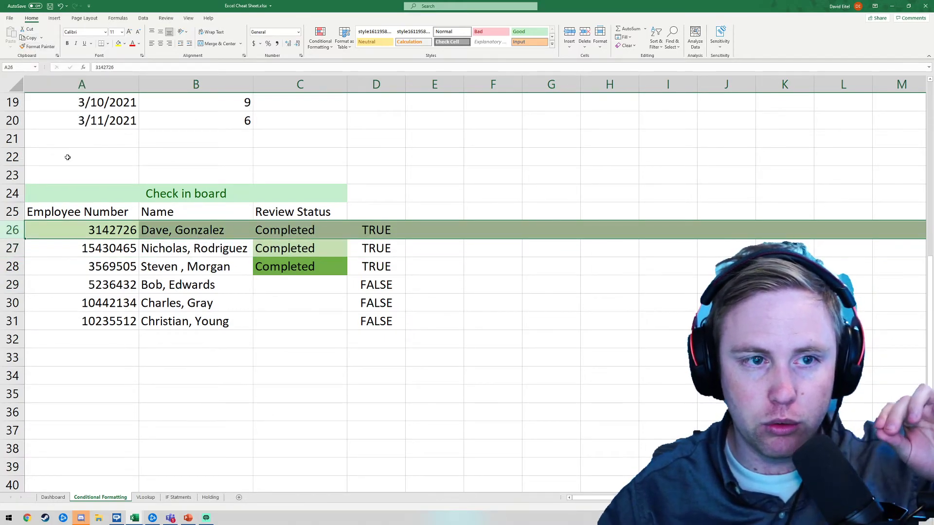
click(38, 47)
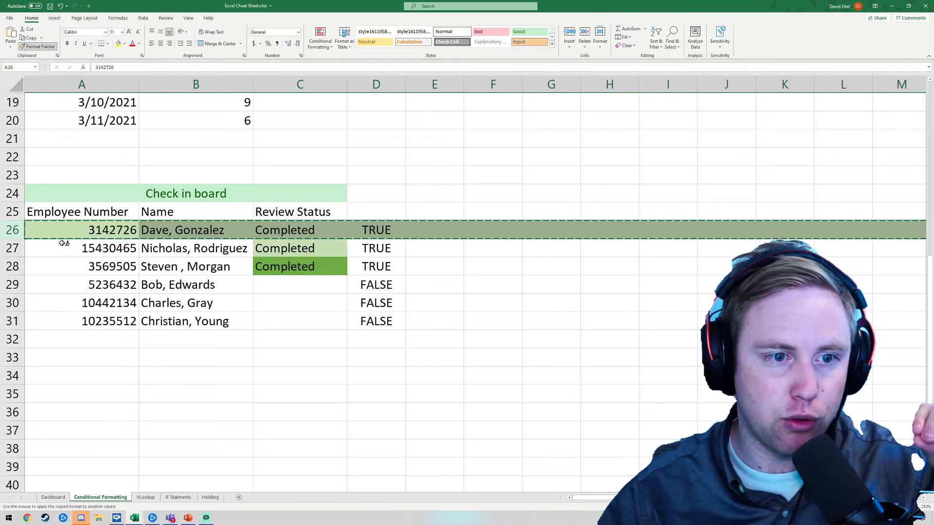
mouse_move(60, 248)
mouse_down()
mouse_move(68, 358)
mouse_move(80, 302)
mouse_move(20, 240)
mouse_move(11, 249)
mouse_move(12, 303)
mouse_up()
click(19, 227)
click(38, 47)
drag(11, 248, 14, 359)
click(252, 309)
Step: Enter Completed as the review status in C29, C30 and C31
click(300, 286)
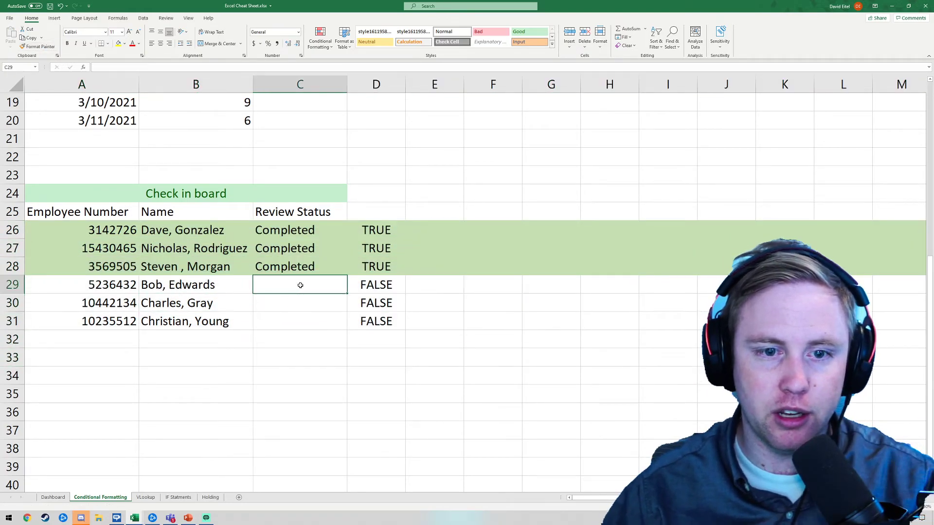
text(c)
key(Return)
text(c)
key(Return)
text(c)
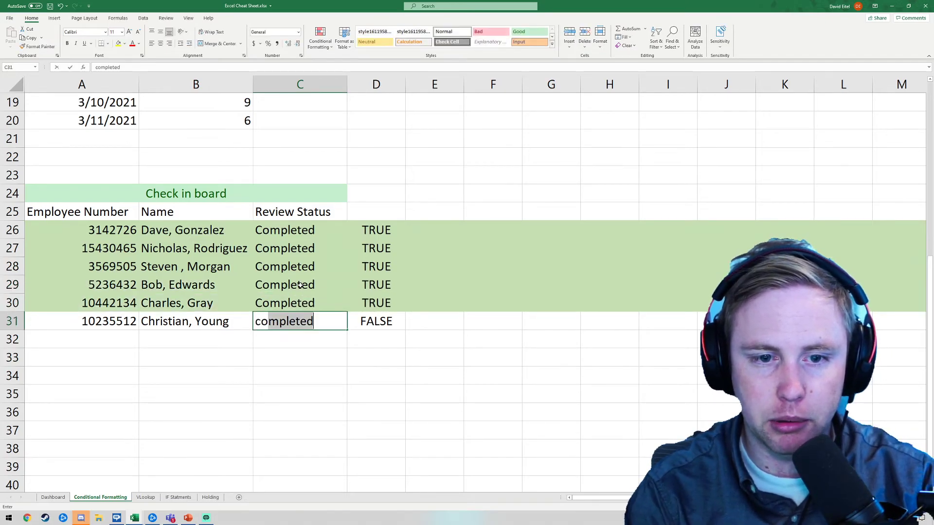
key(Return)
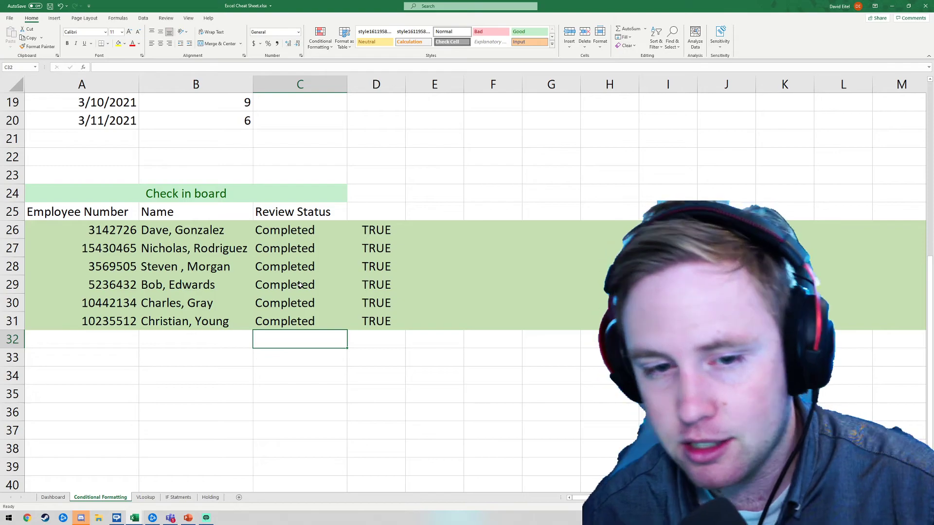
drag(357, 206, 361, 201)
scroll(361, 201, up, 6)
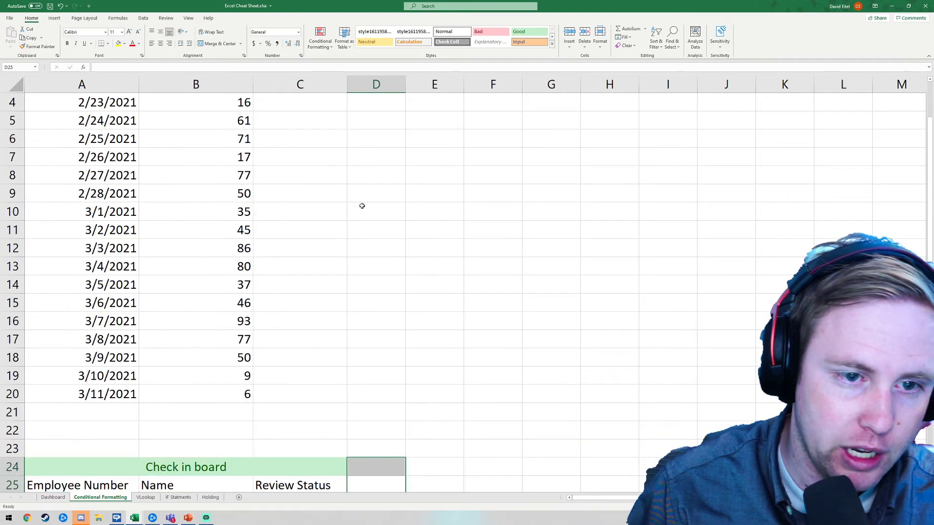
scroll(361, 202, down, 9)
scroll(361, 202, up, 3)
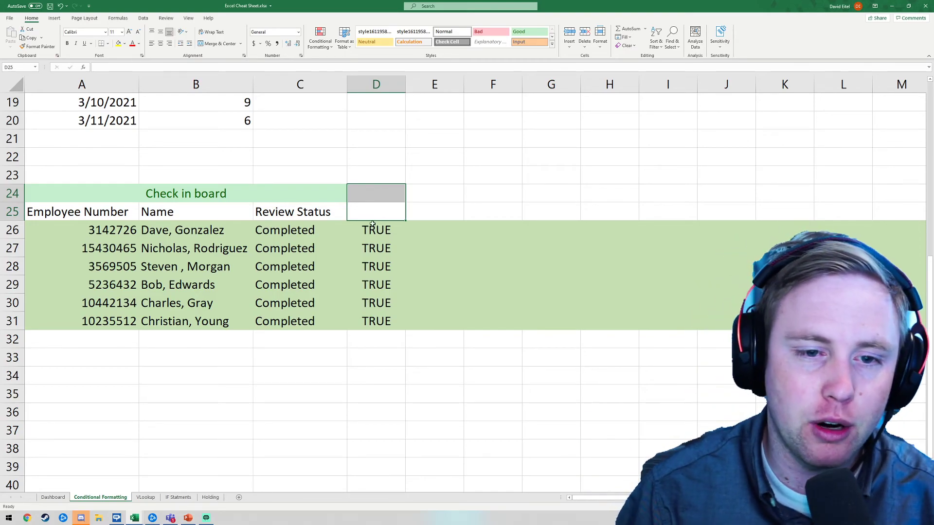
Step: Review the average-based, unique-or-duplicate and formula rule types available for a new conditional formatting rule on C26, without creating a rule
click(326, 226)
click(320, 45)
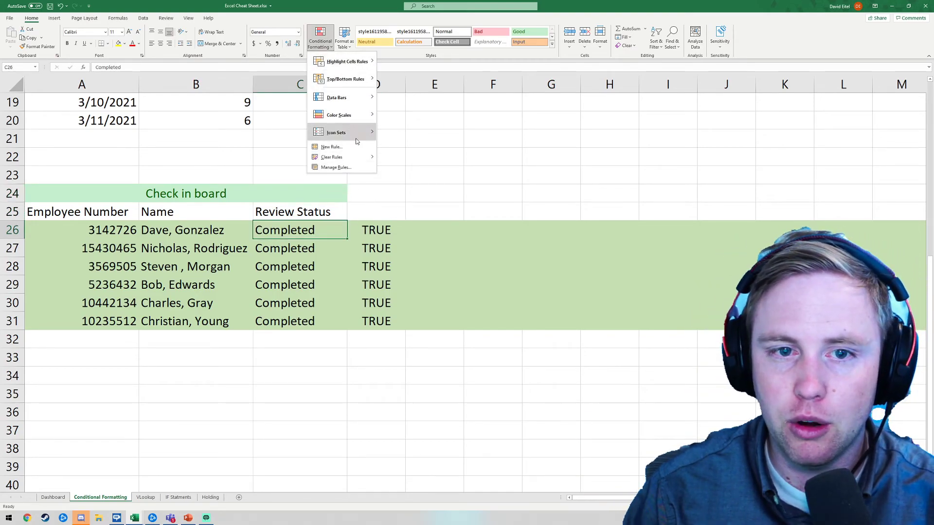
mouse_move(350, 135)
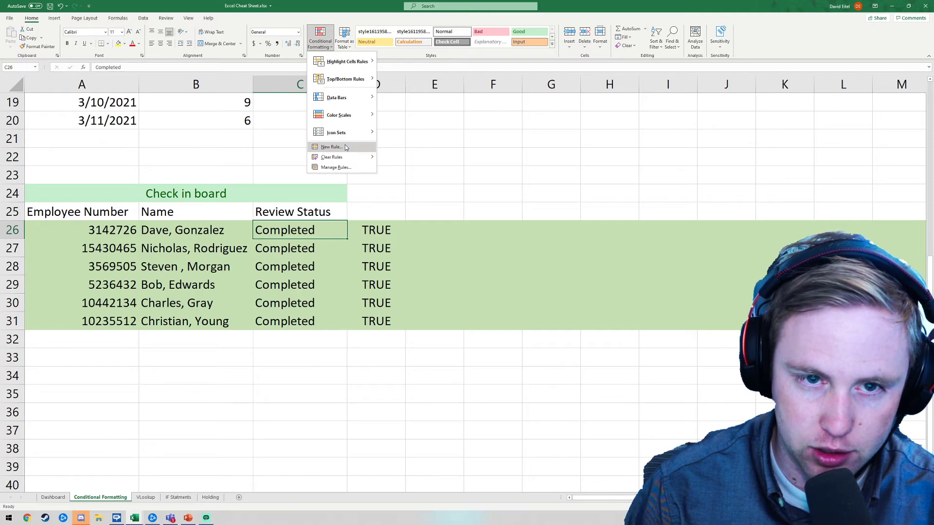
click(345, 147)
click(423, 206)
click(426, 213)
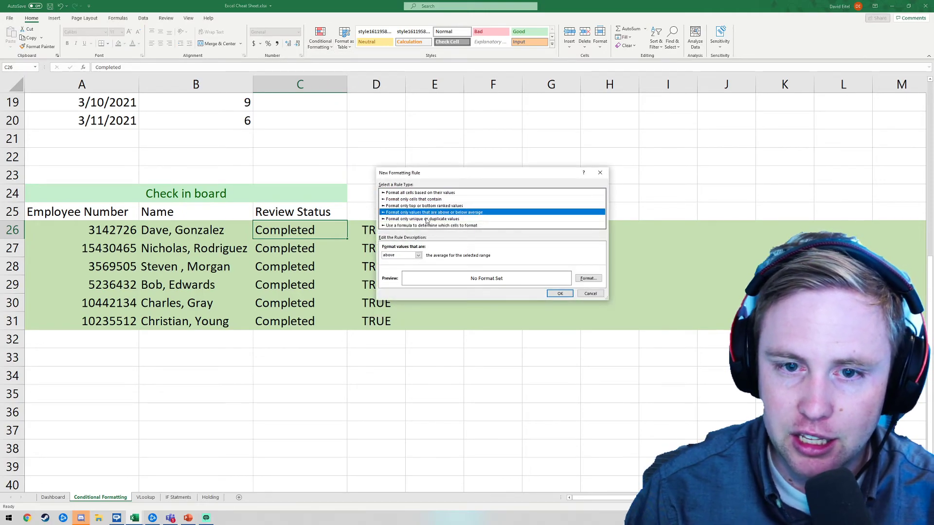
click(426, 219)
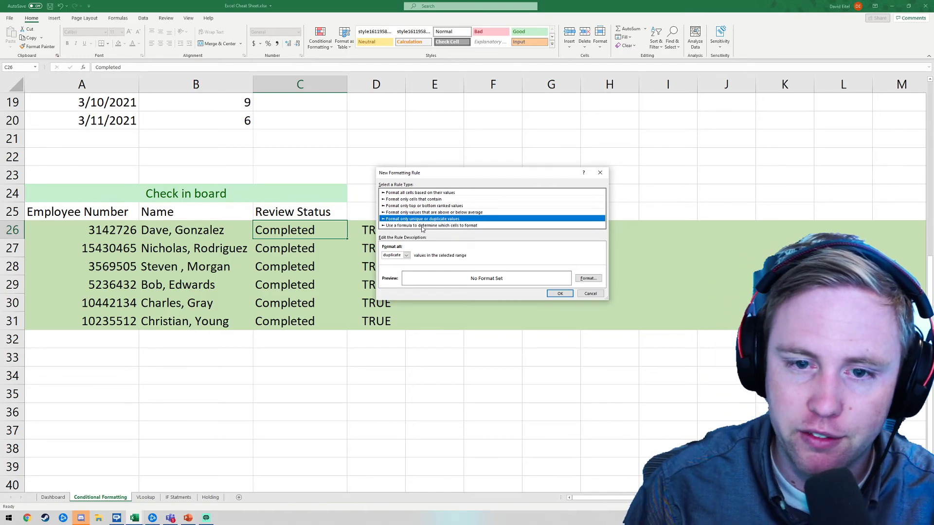
click(422, 226)
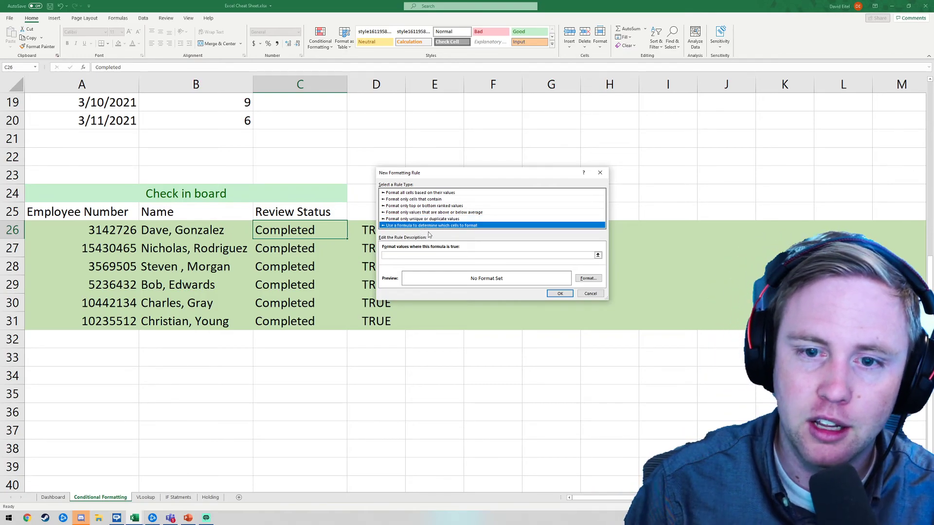
click(465, 254)
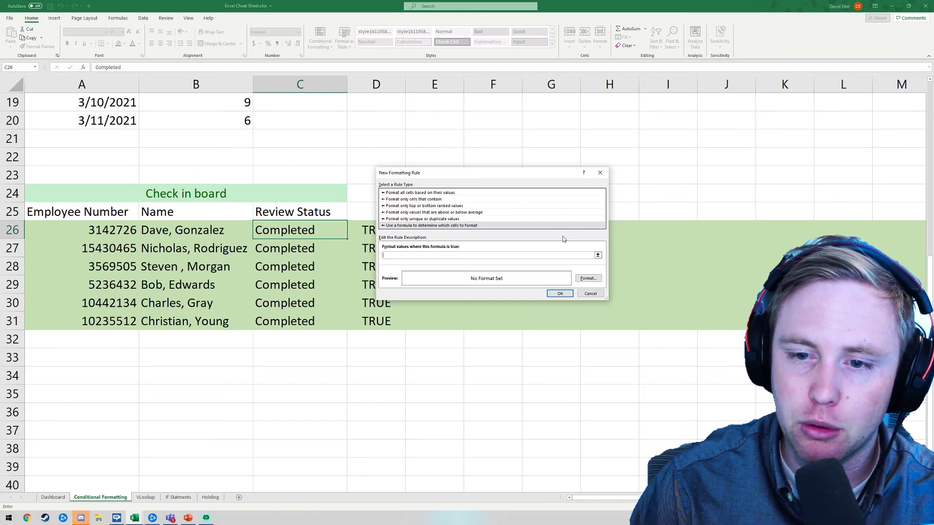
click(591, 293)
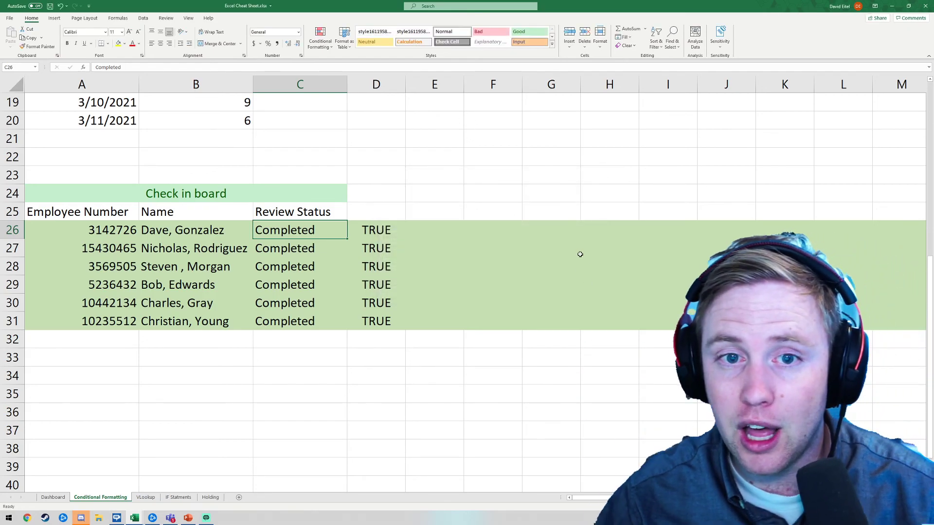